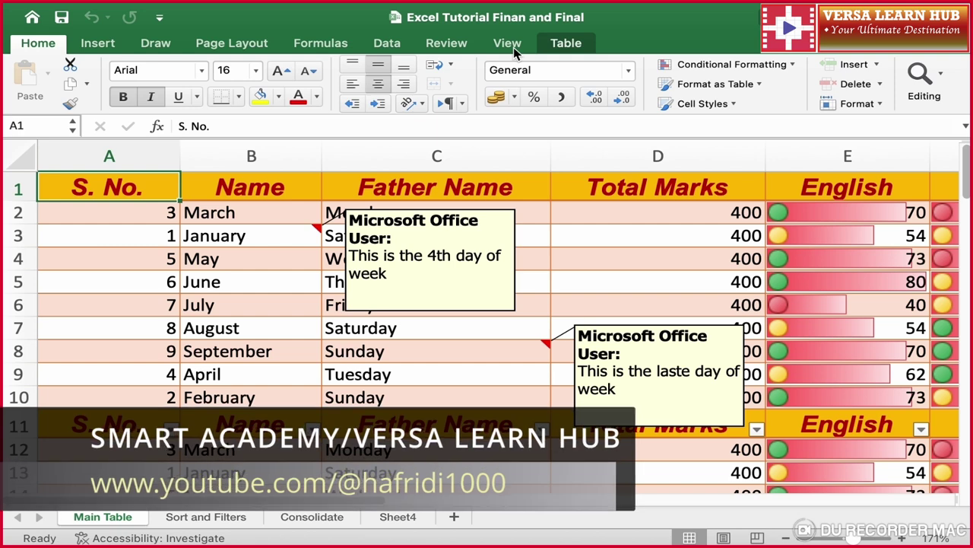
# - Switch to the View tab to show the workbook's view and display options
pyautogui.click(507, 43)
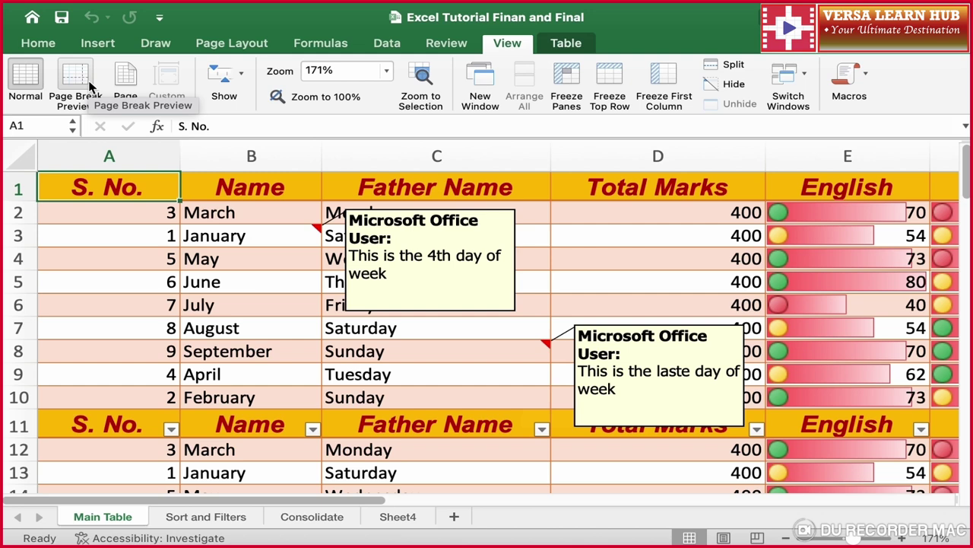
# - Show the Main Table sheet in Page Break Preview and scroll through its labelled print pages
pyautogui.click(79, 85)
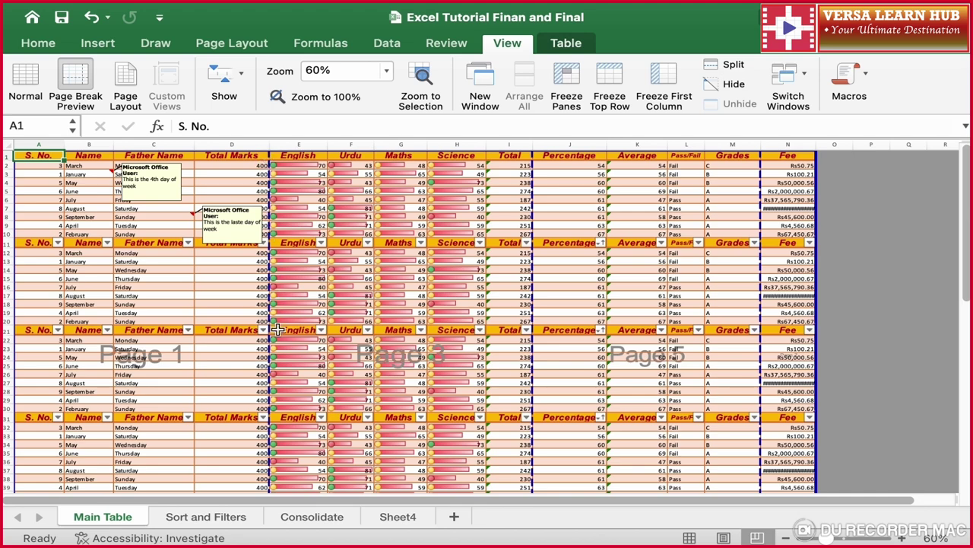
pyautogui.scroll(-2, 279, 328)
pyautogui.scroll(-2, 276, 334)
pyautogui.scroll(-2, 272, 339)
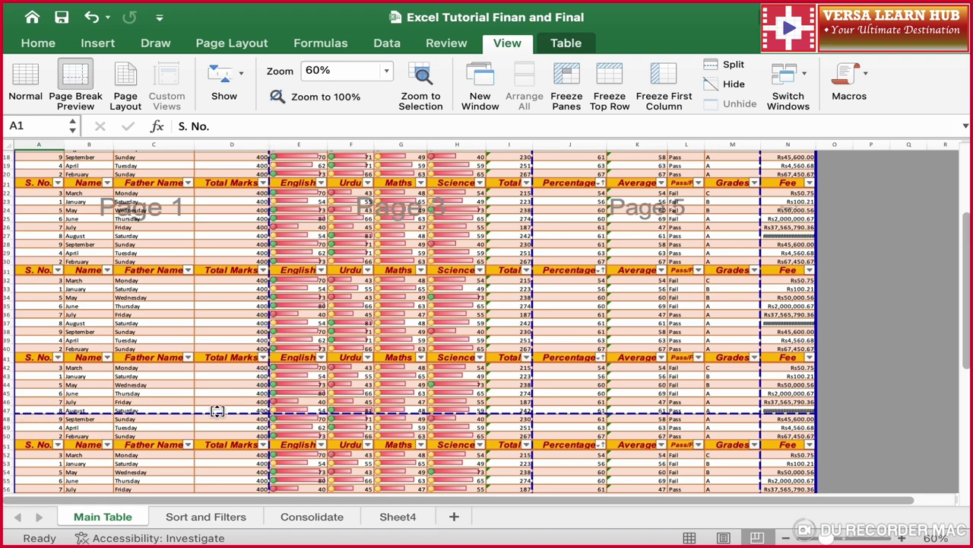
pyautogui.scroll(2, 202, 303)
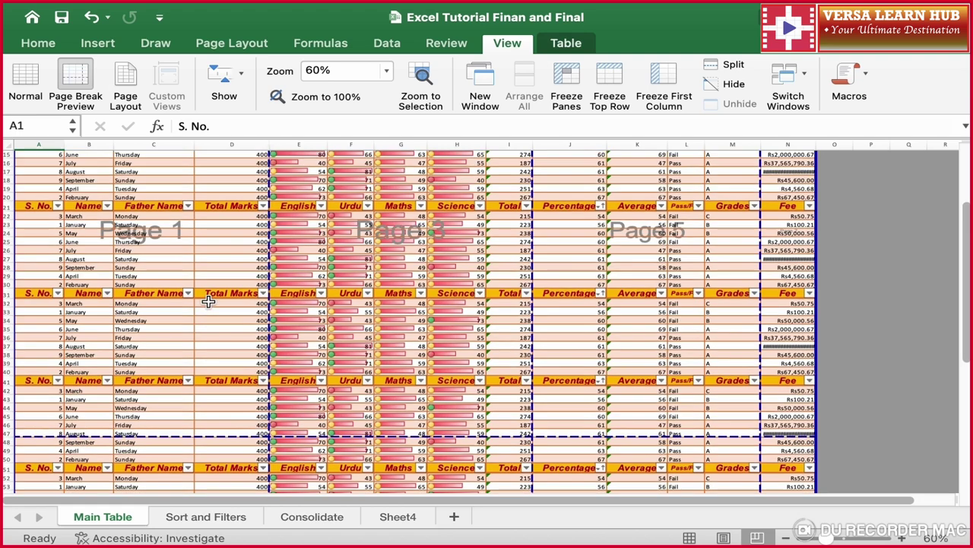
pyautogui.scroll(4, 202, 303)
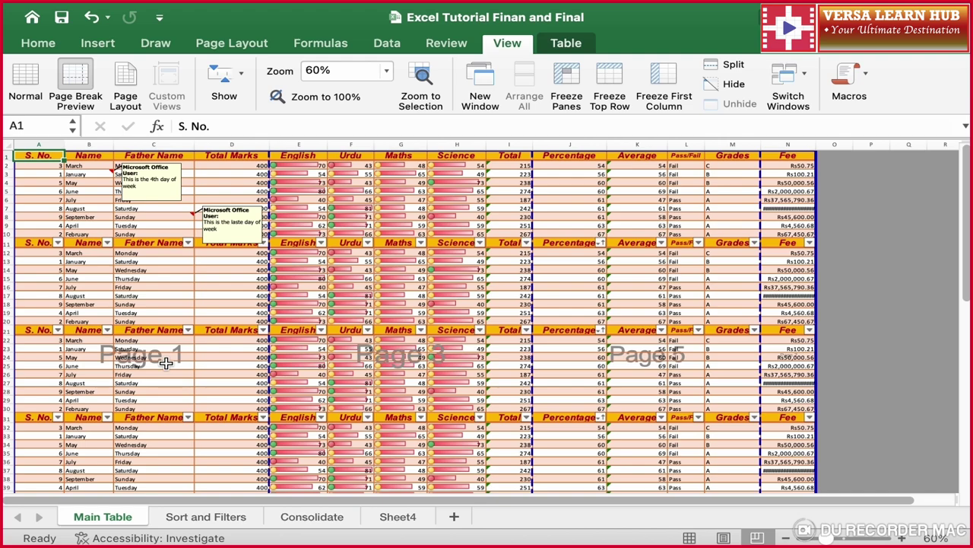
pyautogui.scroll(-3, 166, 363)
pyautogui.scroll(-3, 166, 363)
pyautogui.scroll(-3, 166, 364)
pyautogui.scroll(-3, 166, 363)
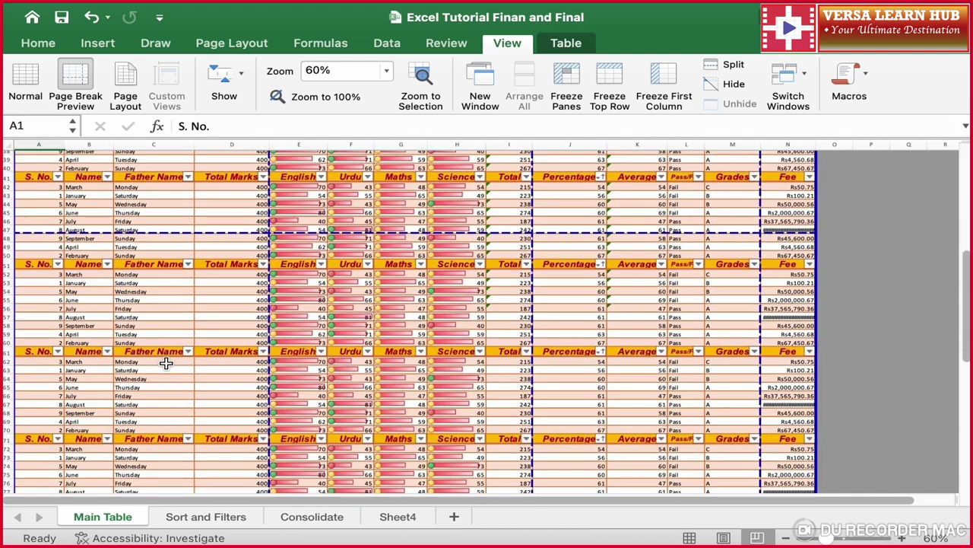
pyautogui.scroll(1, 165, 363)
pyautogui.scroll(1, 166, 363)
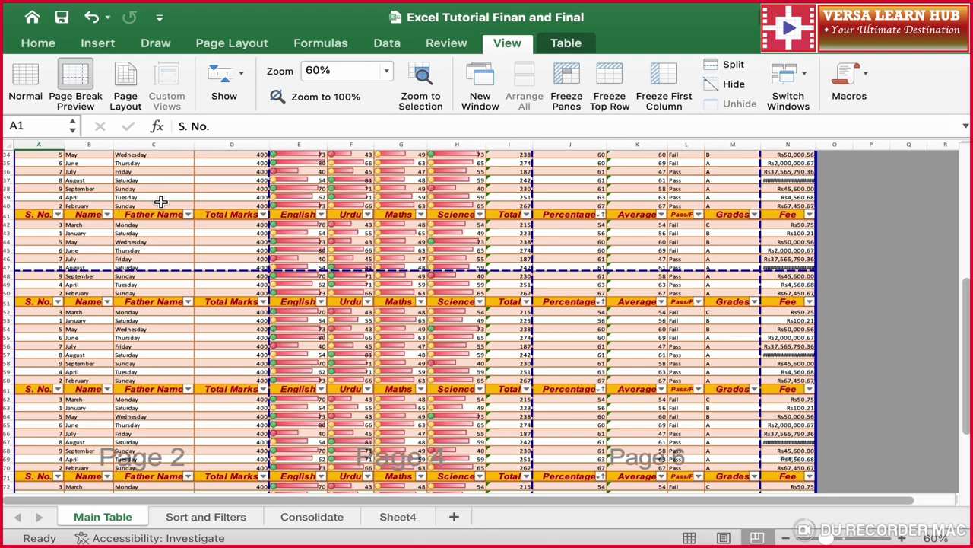
pyautogui.scroll(10, 158, 201)
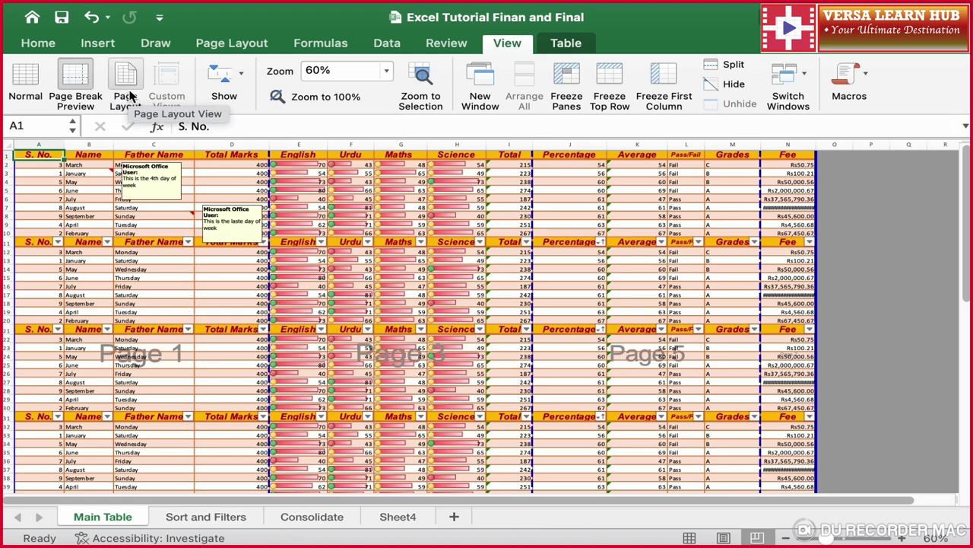
# - Switch to Page Layout view and scroll across the printed pages with their header and footer areas
pyautogui.click(127, 83)
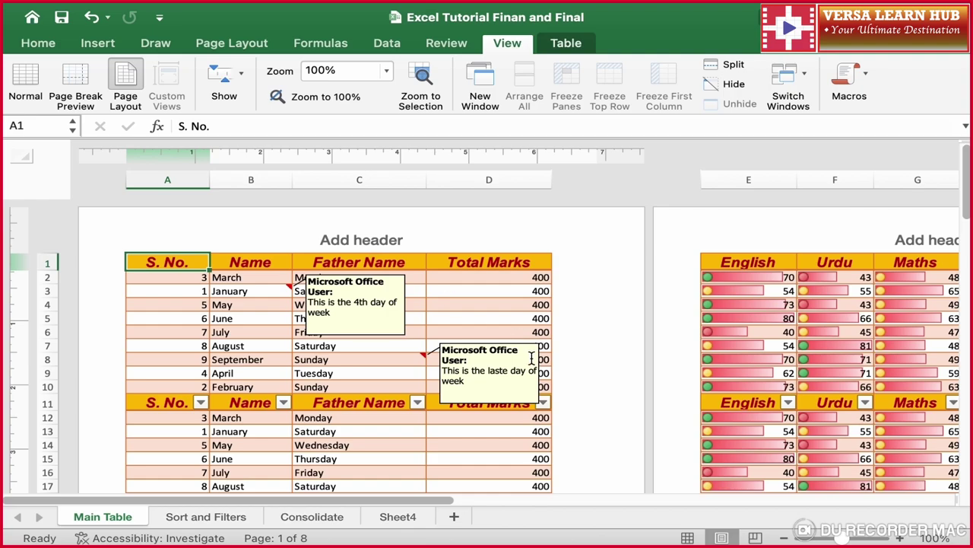
pyautogui.scroll(-5, 531, 358)
pyautogui.scroll(-10, 531, 358)
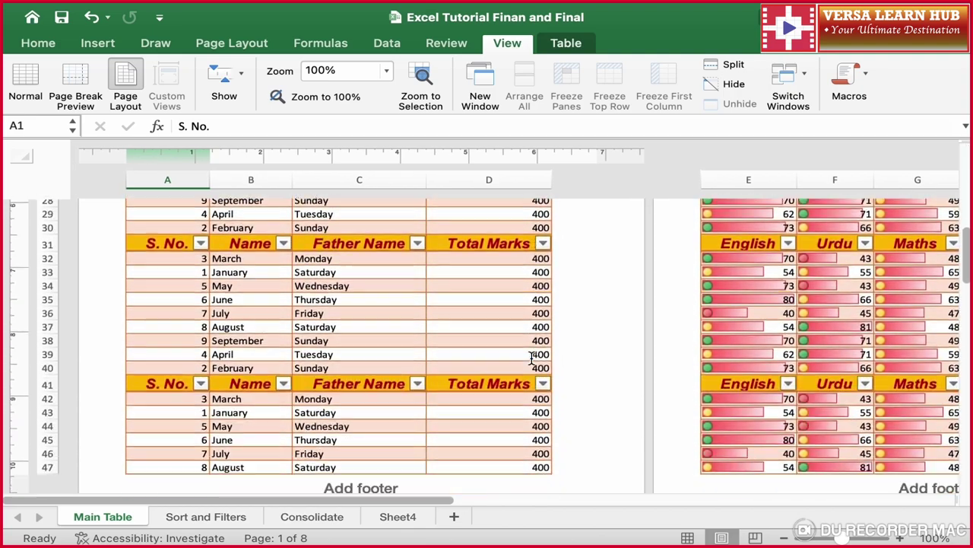
pyautogui.scroll(-2, 531, 358)
pyautogui.scroll(2, 531, 358)
pyautogui.scroll(15, 531, 358)
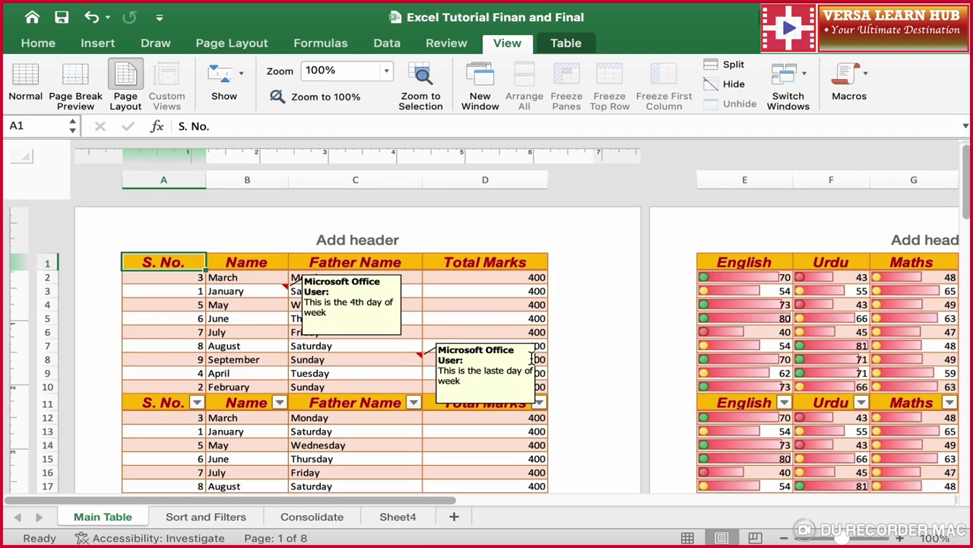
pyautogui.hscroll(2, 531, 358)
pyautogui.hscroll(5, 530, 358)
pyautogui.hscroll(2, 530, 358)
pyautogui.hscroll(-1, 531, 358)
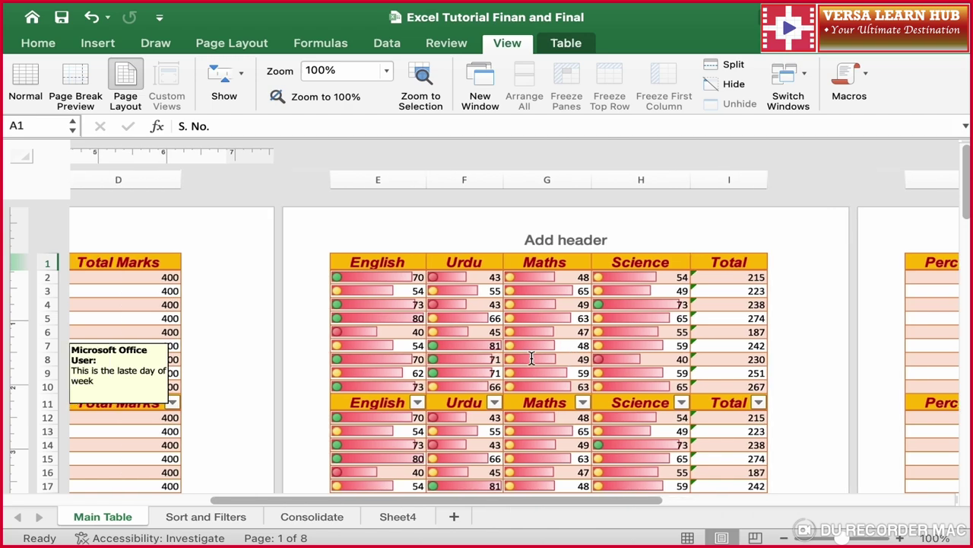
pyautogui.hscroll(-8, 531, 358)
pyautogui.hscroll(2, 531, 359)
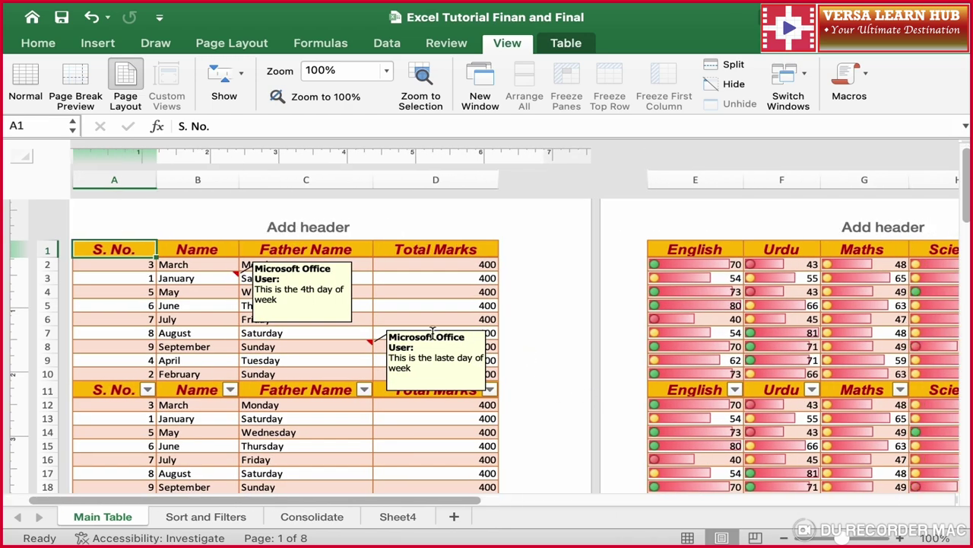
pyautogui.hscroll(-2, 432, 333)
pyautogui.scroll(1, 432, 332)
pyautogui.scroll(3, 432, 333)
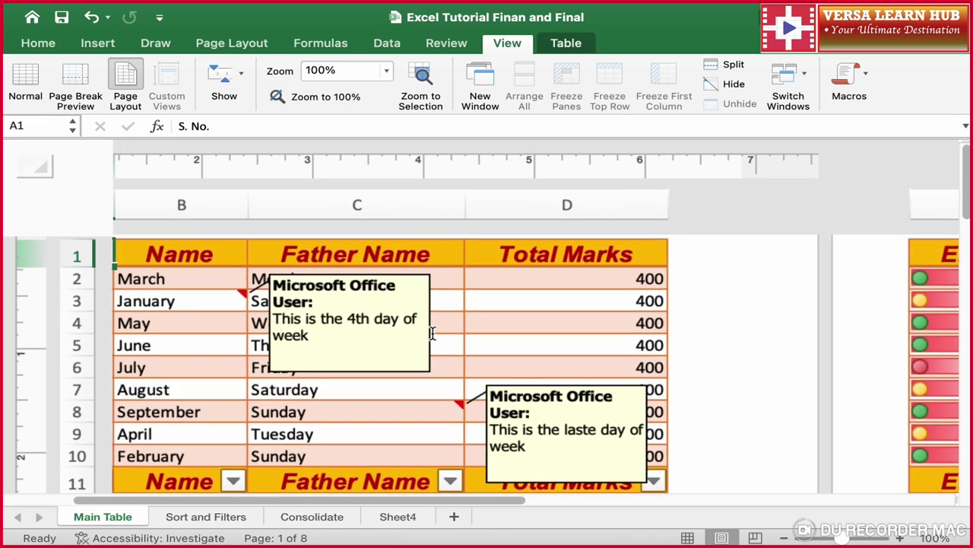
pyautogui.scroll(2, 432, 332)
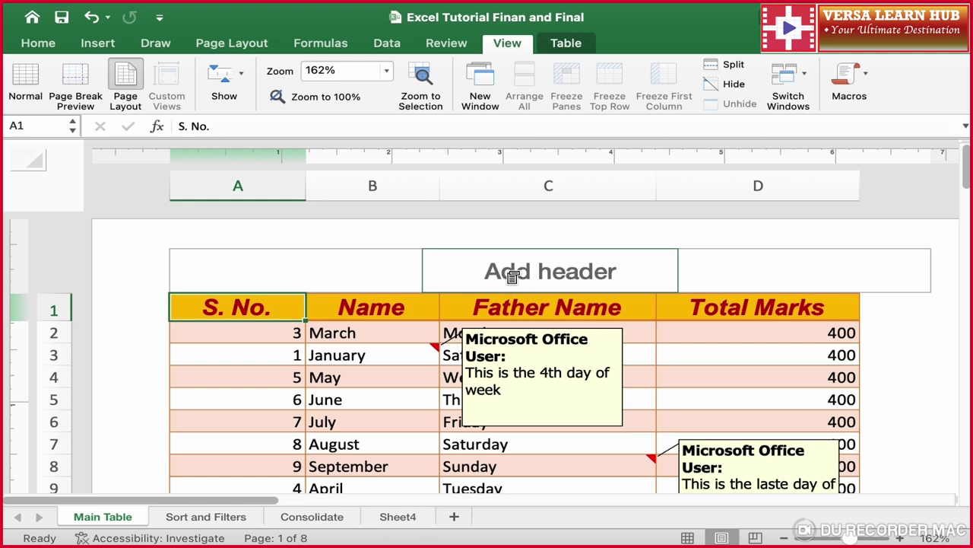
# - Add the centre page header 'This is header' and scroll the pages to check it
pyautogui.click(513, 277)
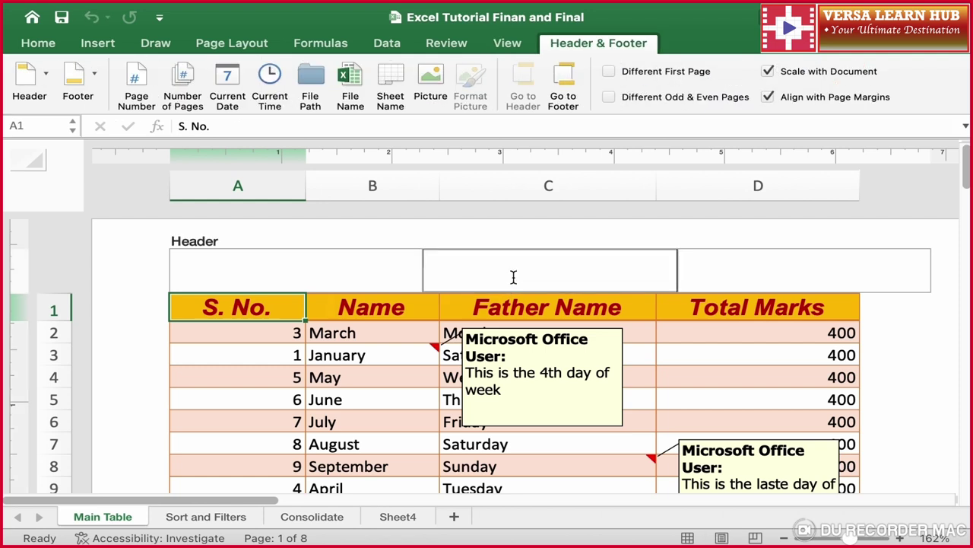
pyautogui.write('This is ')
pyautogui.write('heade')
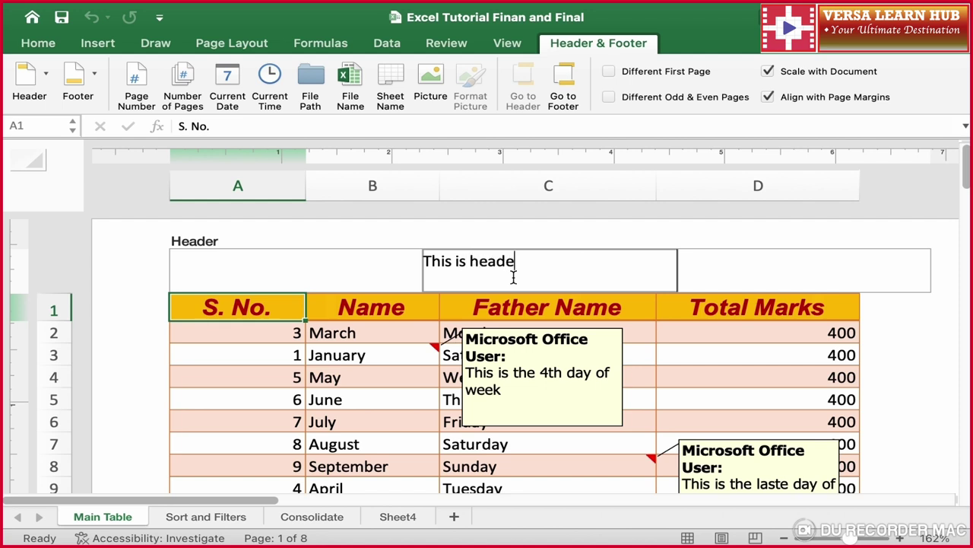
pyautogui.write('r')
pyautogui.click(909, 368)
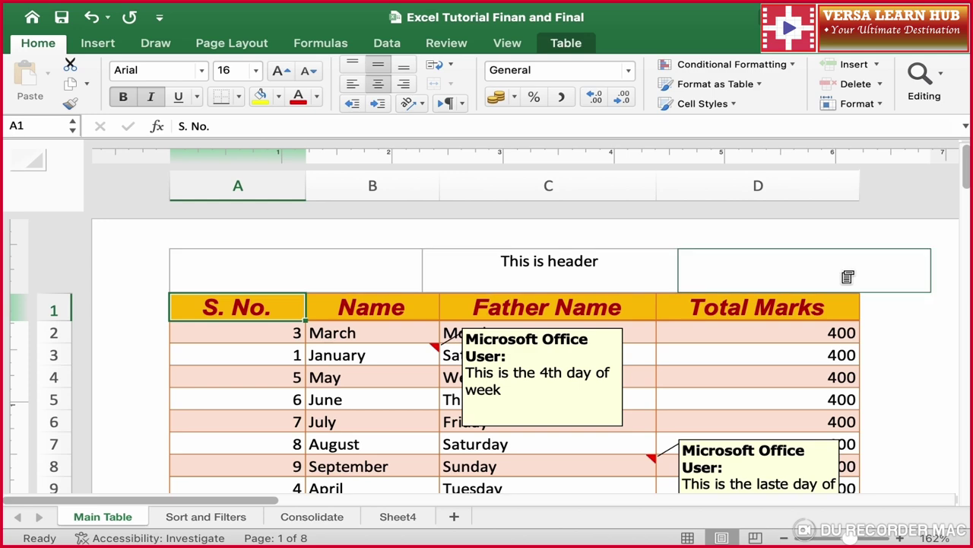
pyautogui.hscroll(5, 844, 274)
pyautogui.hscroll(3, 829, 278)
pyautogui.hscroll(5, 827, 279)
pyautogui.hscroll(2, 806, 281)
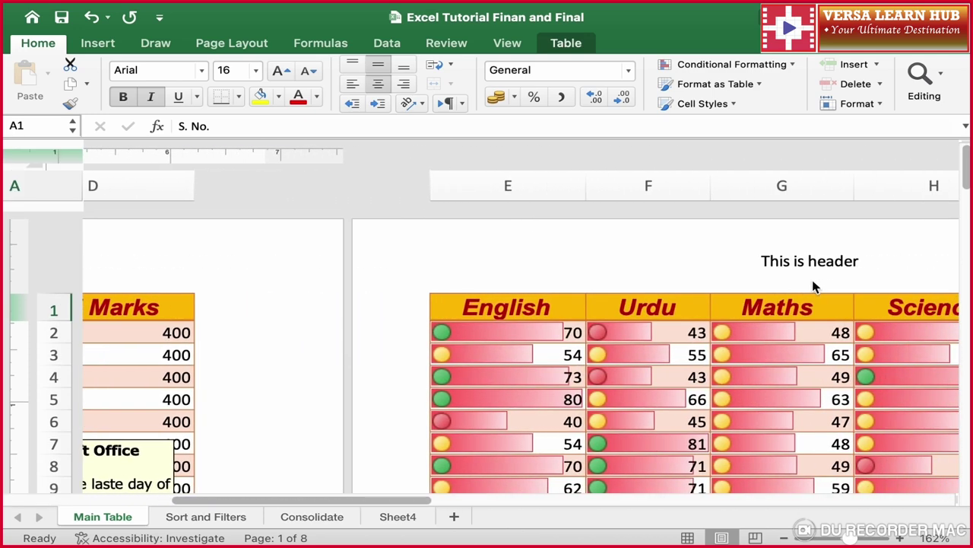
pyautogui.hscroll(-1, 775, 283)
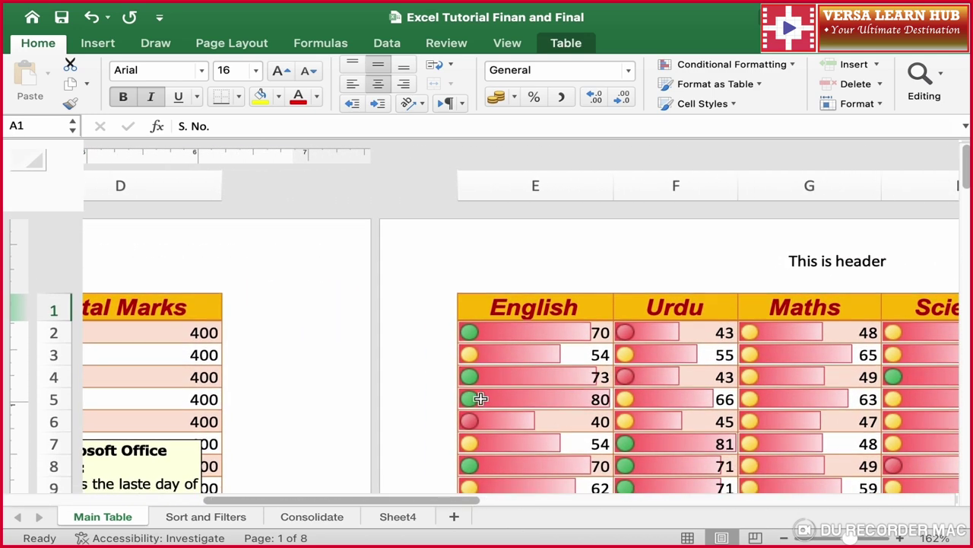
pyautogui.hscroll(-10, 476, 397)
pyautogui.scroll(-5, 481, 398)
pyautogui.scroll(-5, 480, 398)
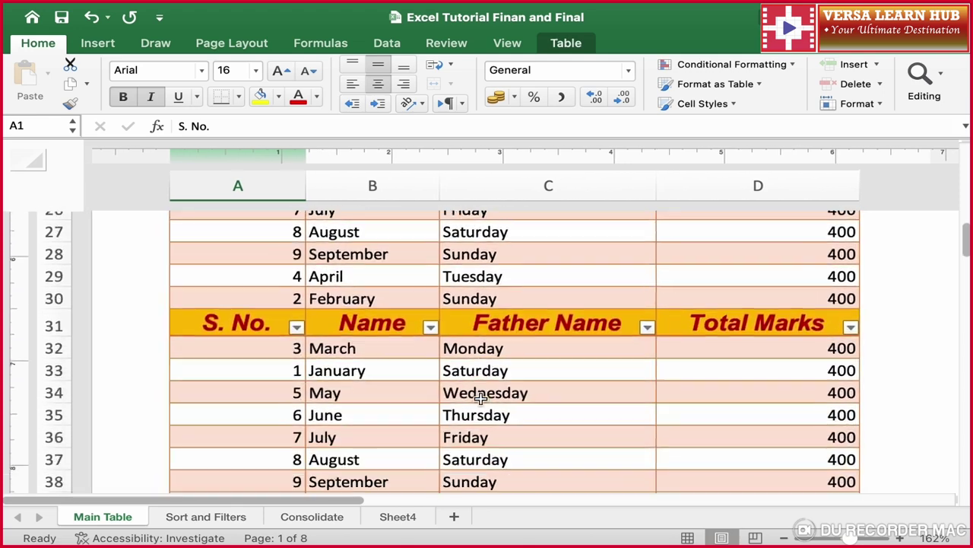
pyautogui.scroll(-4, 481, 399)
pyautogui.scroll(-2, 481, 399)
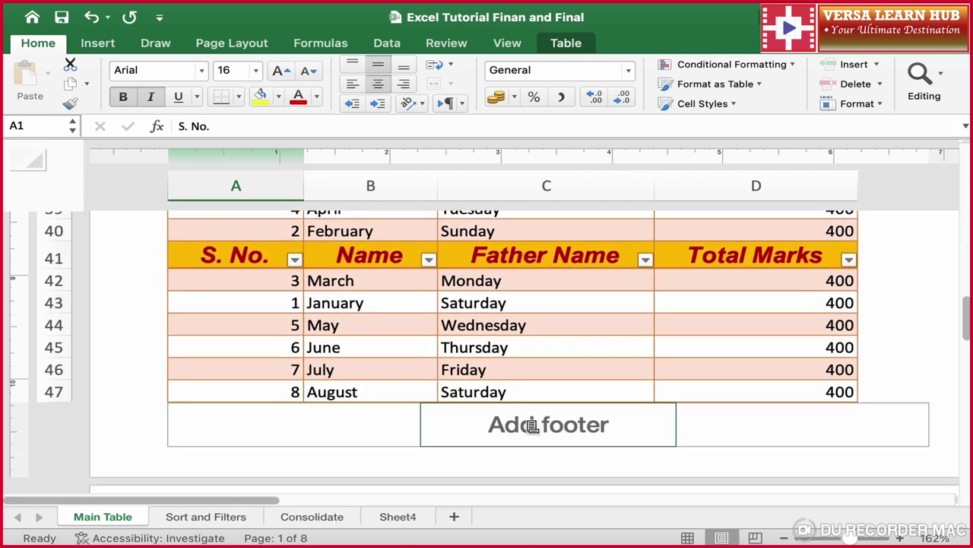
# - Add the centre page footer 'This is footer' and scroll down to see it below row 90
pyautogui.click(532, 426)
pyautogui.write('T')
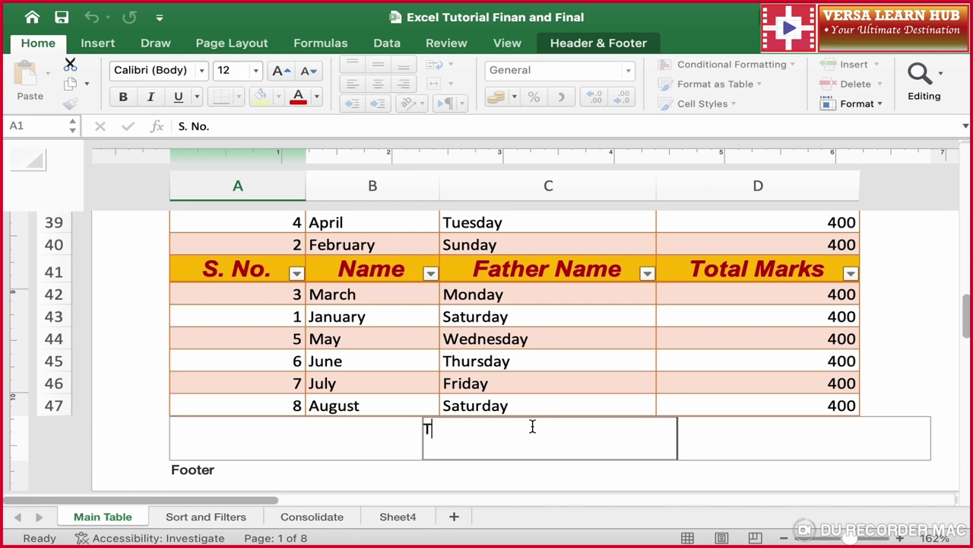
pyautogui.write('his is')
pyautogui.write(' footer')
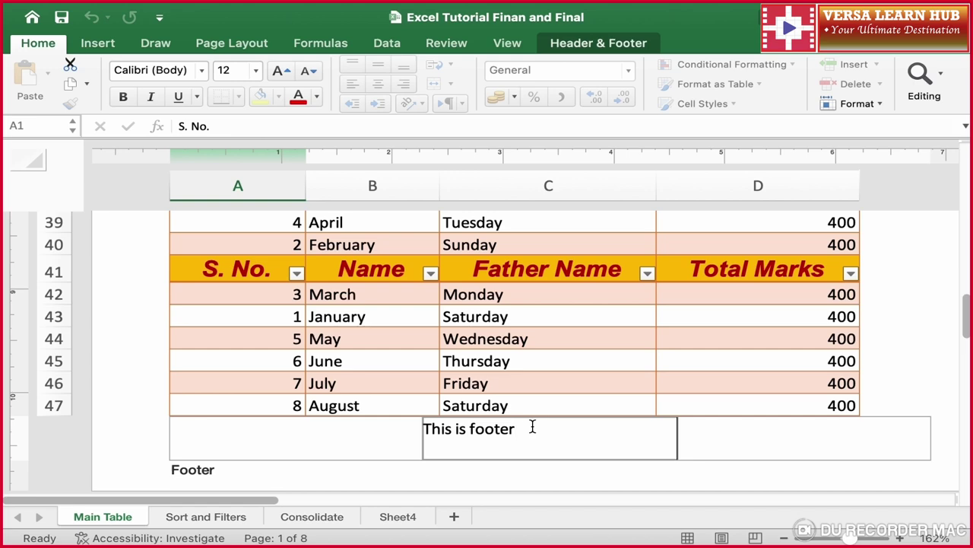
pyautogui.click(942, 378)
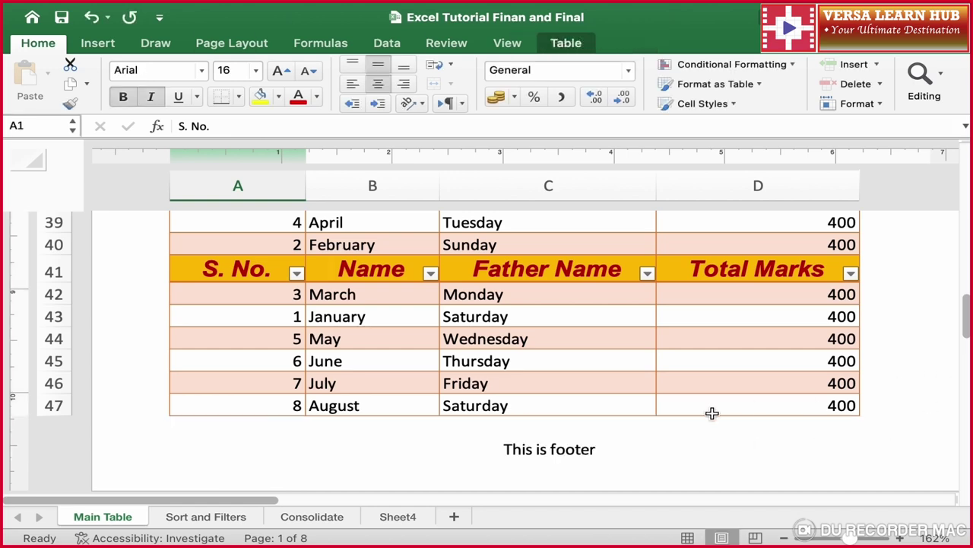
pyautogui.scroll(-3, 711, 413)
pyautogui.scroll(-5, 711, 413)
pyautogui.scroll(-4, 712, 413)
pyautogui.scroll(-5, 711, 413)
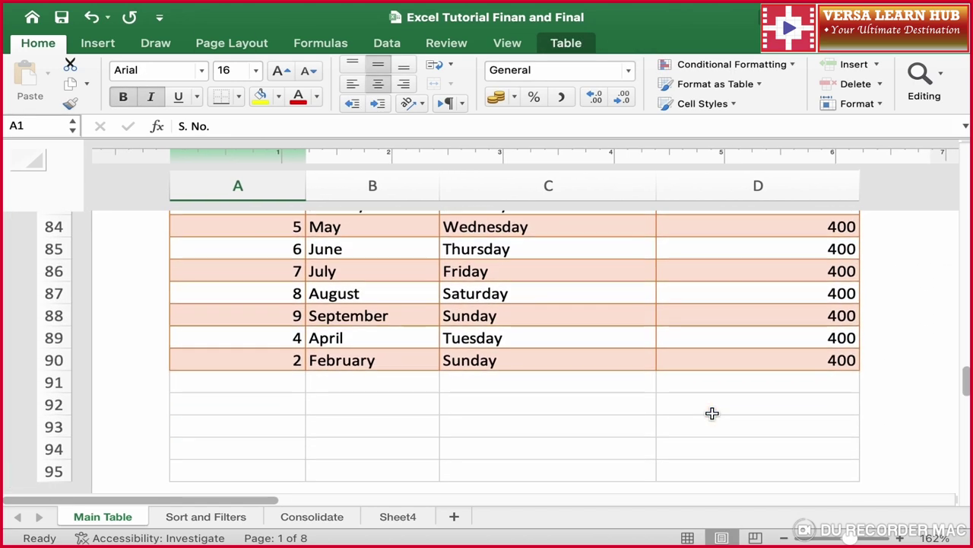
pyautogui.scroll(-2, 712, 413)
pyautogui.scroll(-3, 712, 413)
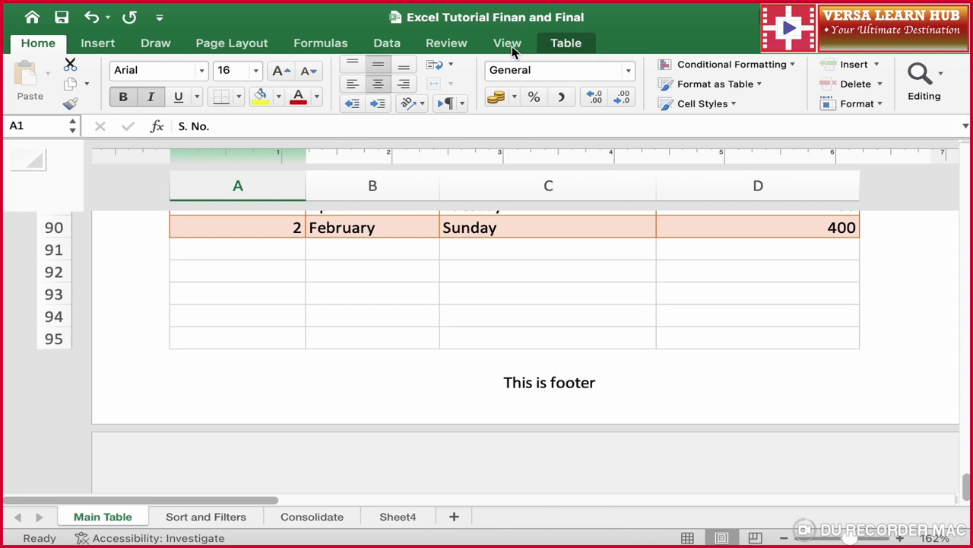
pyautogui.click(507, 43)
# - Return the sheet to Normal view and turn off Gridlines under Show
pyautogui.click(25, 76)
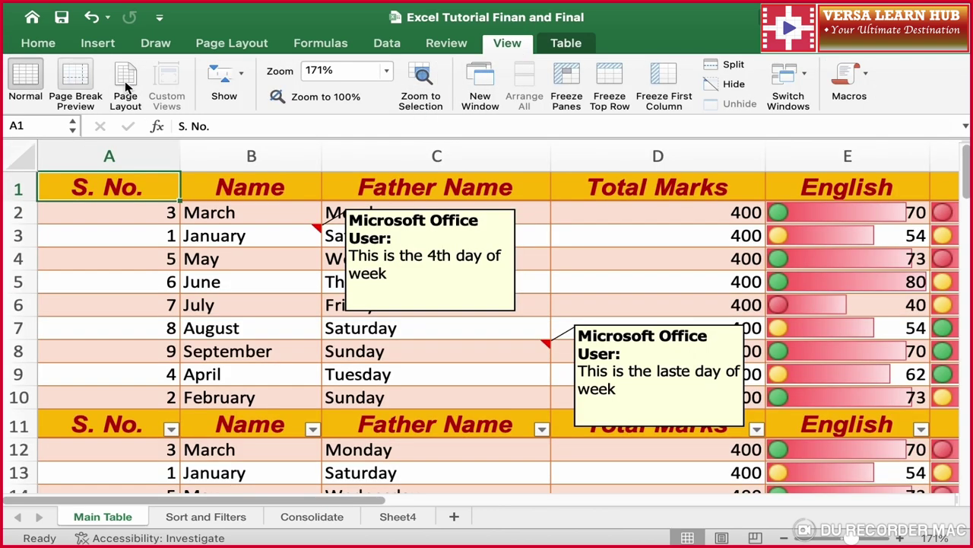
pyautogui.click(240, 90)
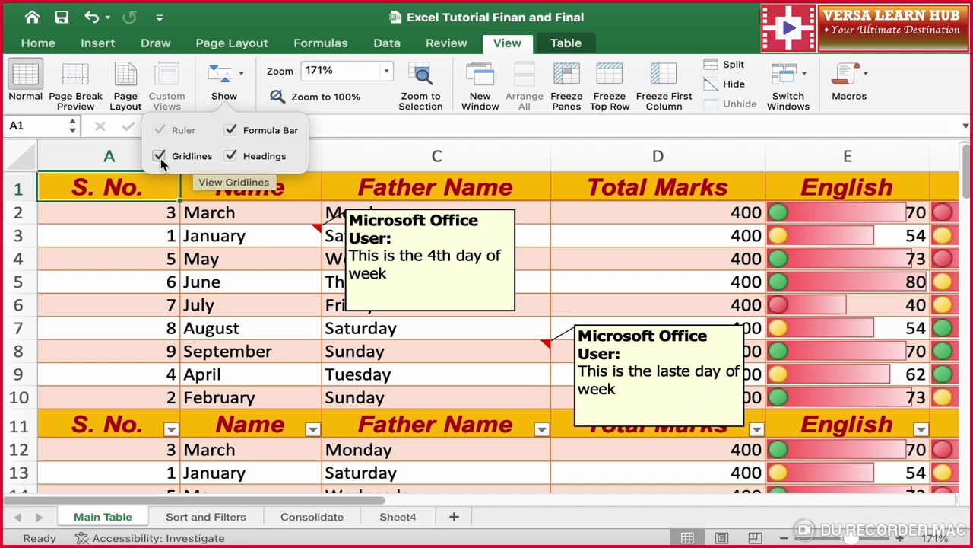
pyautogui.click(159, 156)
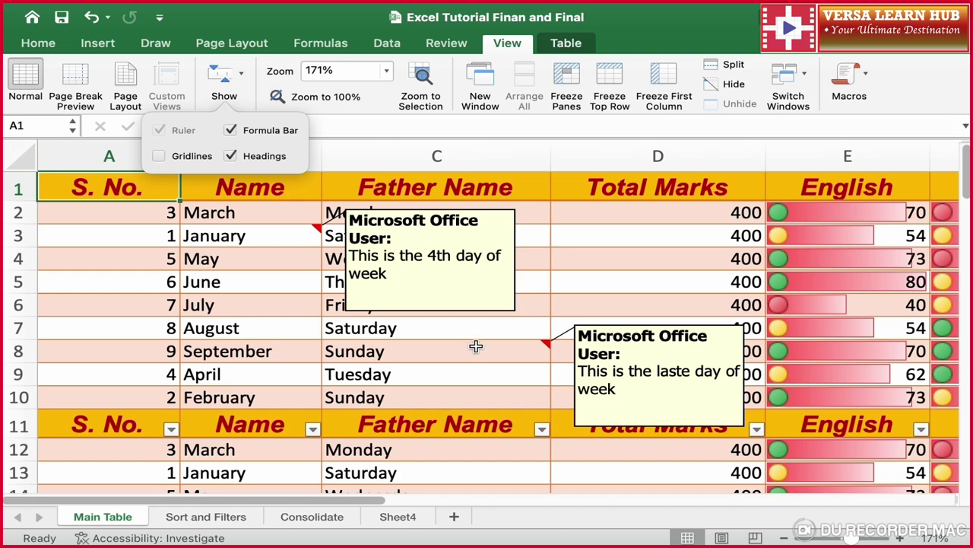
pyautogui.scroll(-5, 475, 346)
pyautogui.scroll(-7, 476, 346)
pyautogui.scroll(-10, 475, 346)
pyautogui.scroll(-9, 475, 346)
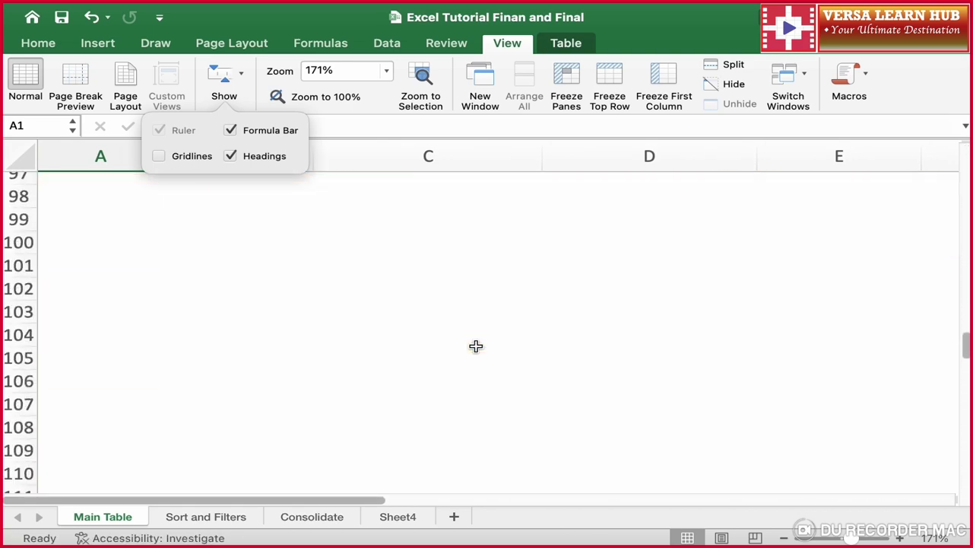
pyautogui.scroll(3, 475, 346)
pyautogui.scroll(1, 475, 346)
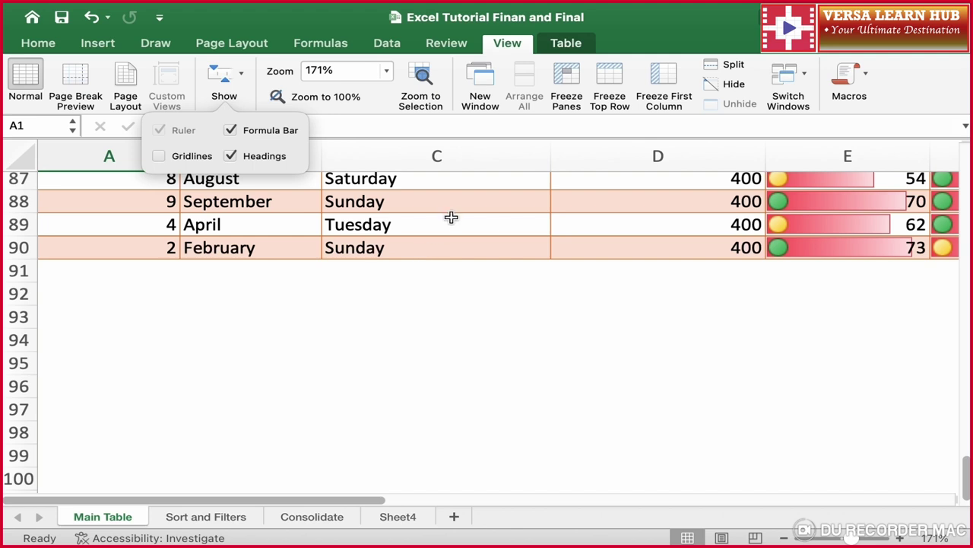
# - Turn Gridlines back on, then hide and restore the formula bar
pyautogui.click(159, 156)
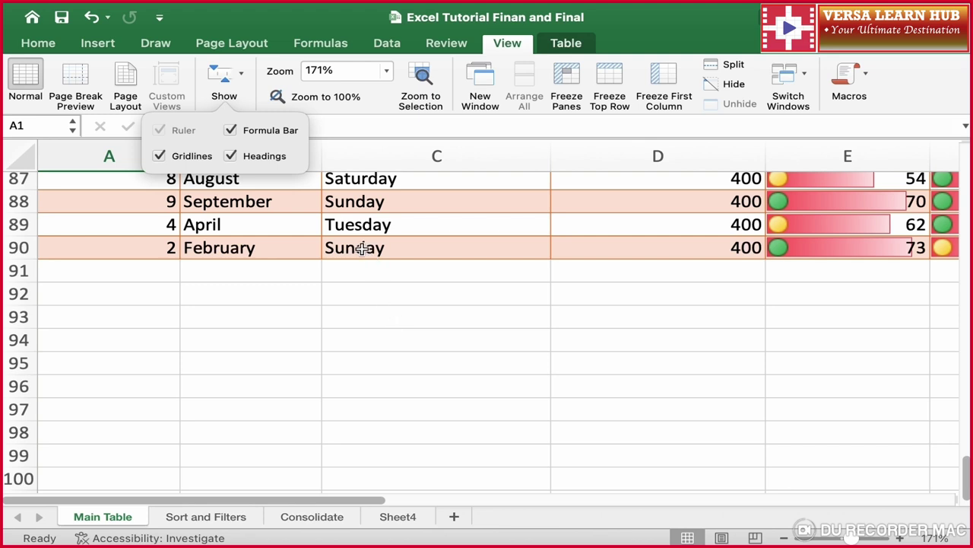
pyautogui.click(304, 248)
pyautogui.click(243, 80)
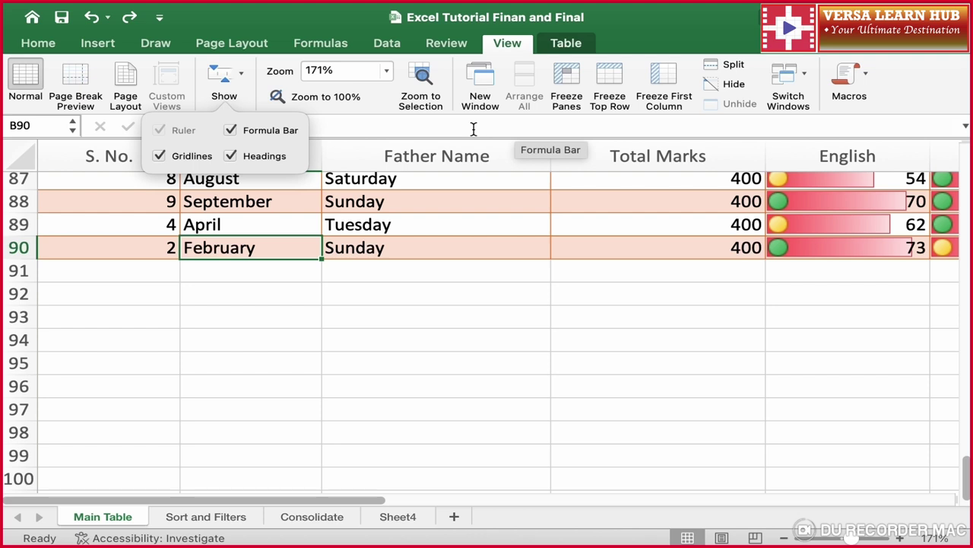
pyautogui.click(231, 132)
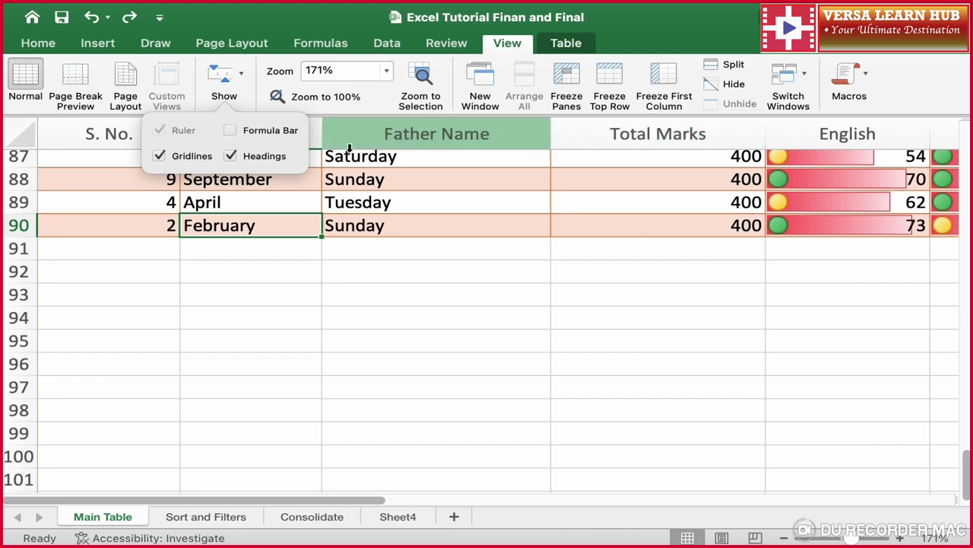
pyautogui.click(231, 132)
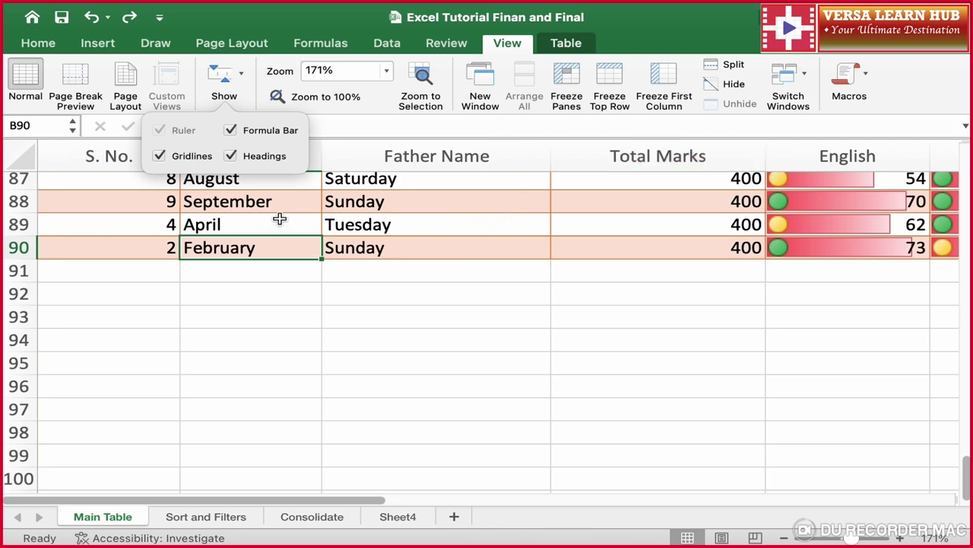
pyautogui.click(283, 246)
pyautogui.scroll(20, 282, 245)
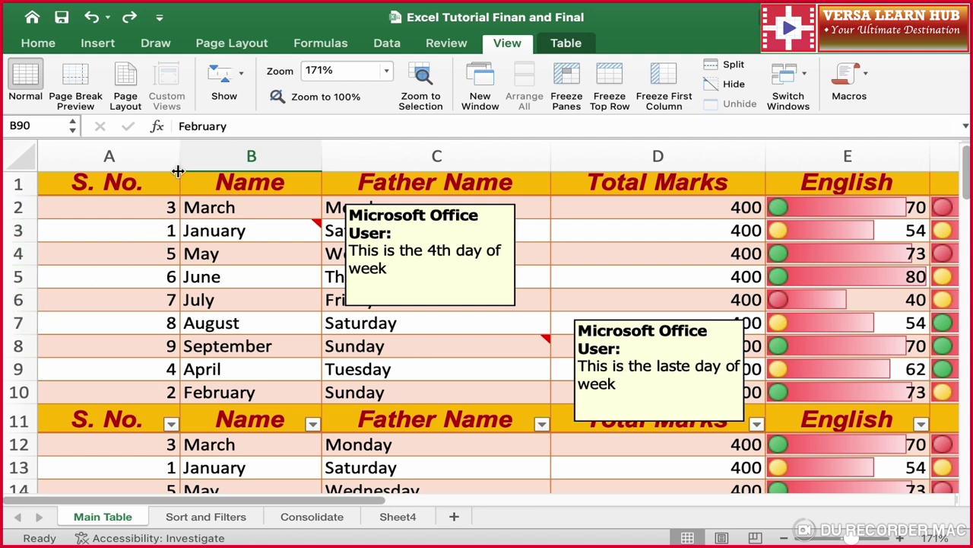
# - Hide the row and column headings, then show them again
pyautogui.click(242, 74)
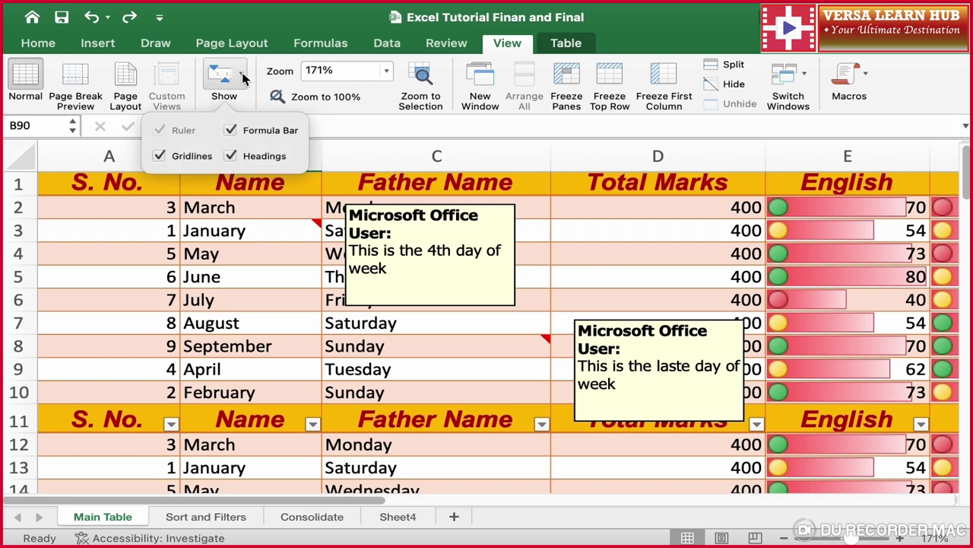
pyautogui.click(230, 155)
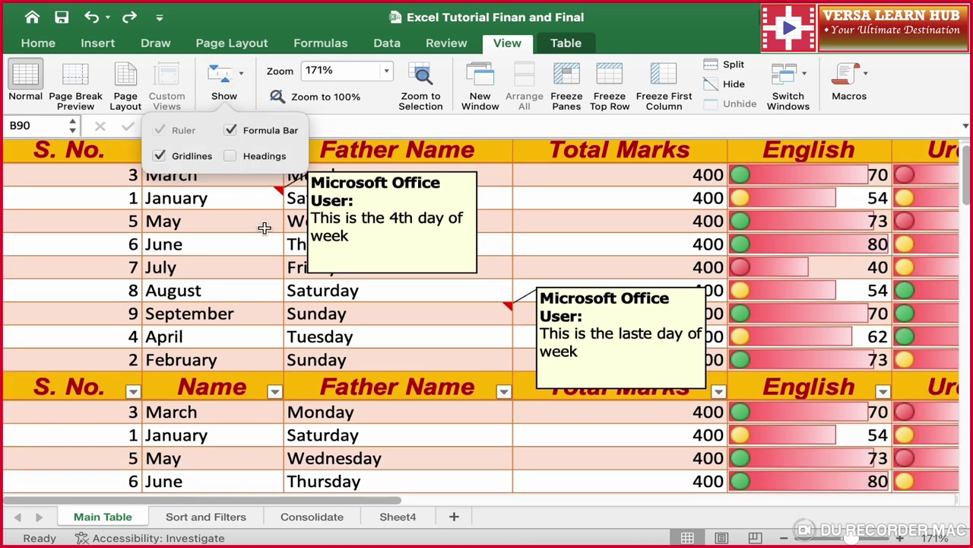
pyautogui.click(231, 156)
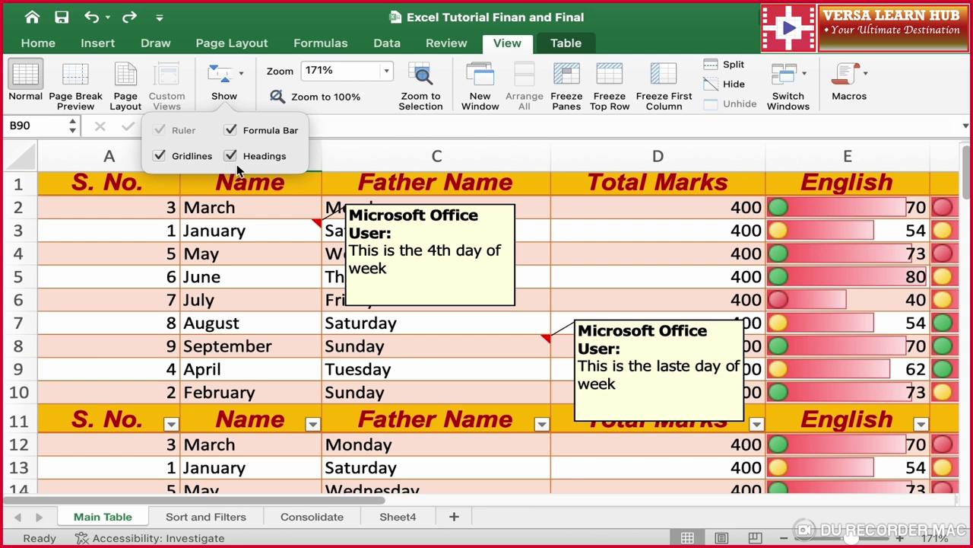
pyautogui.click(268, 216)
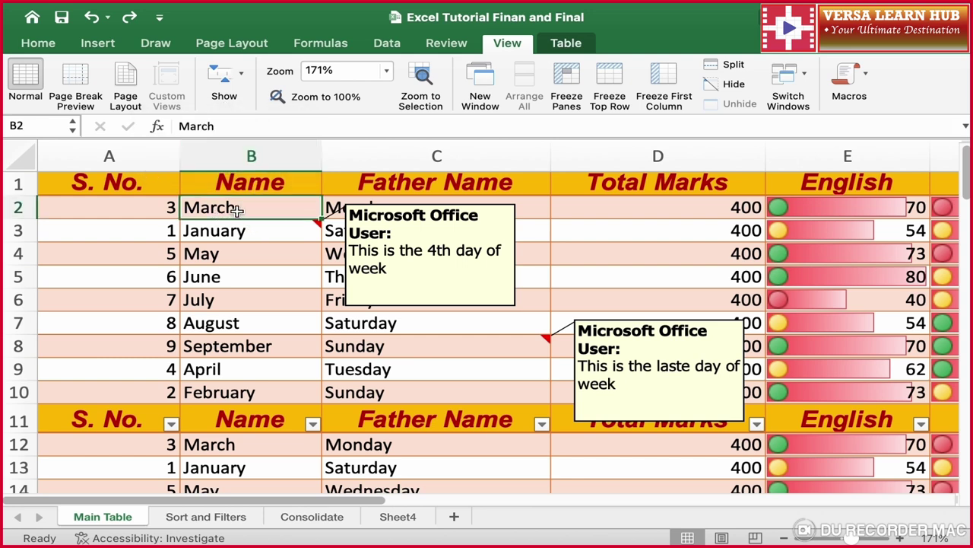
# - Try zoom levels 200%, 150% and 170%, return to 100%, then select A1:D10
pyautogui.click(388, 73)
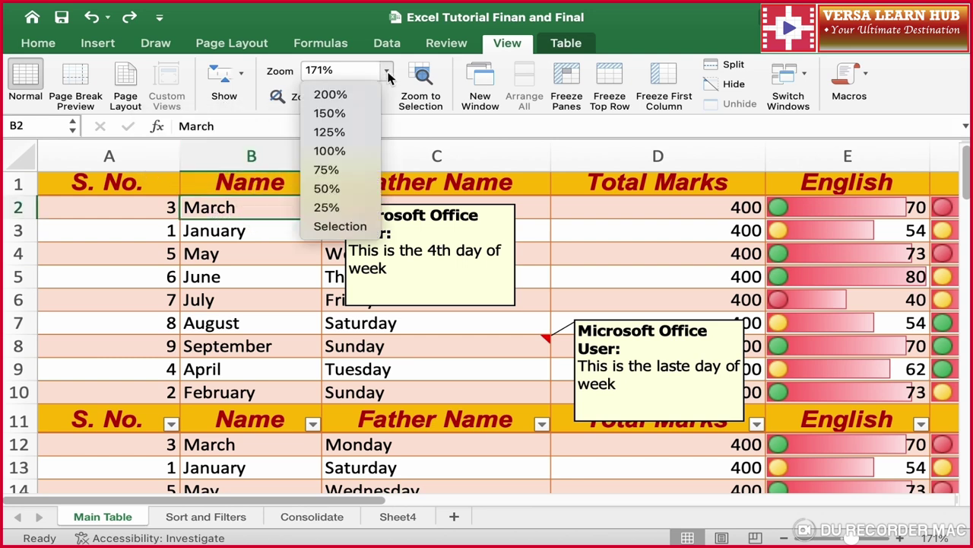
pyautogui.click(347, 96)
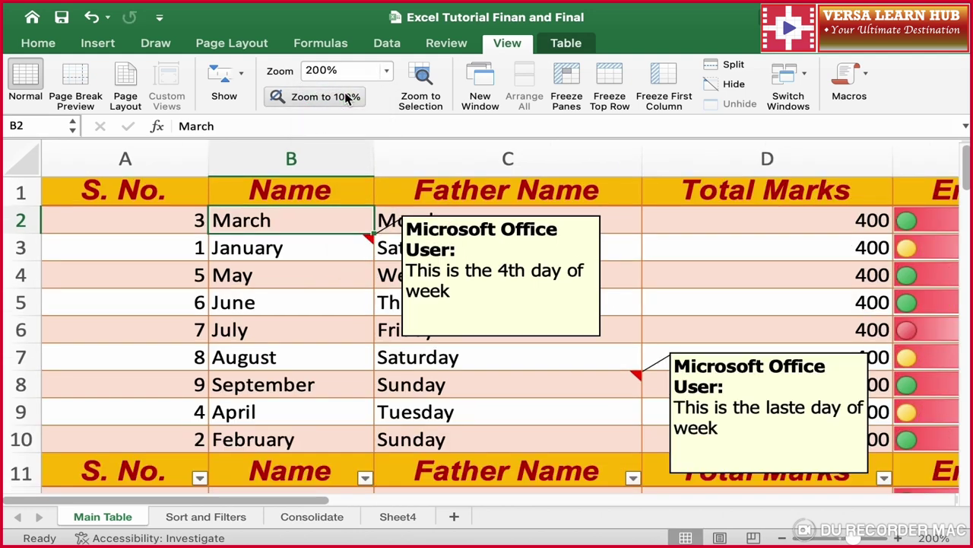
pyautogui.click(386, 71)
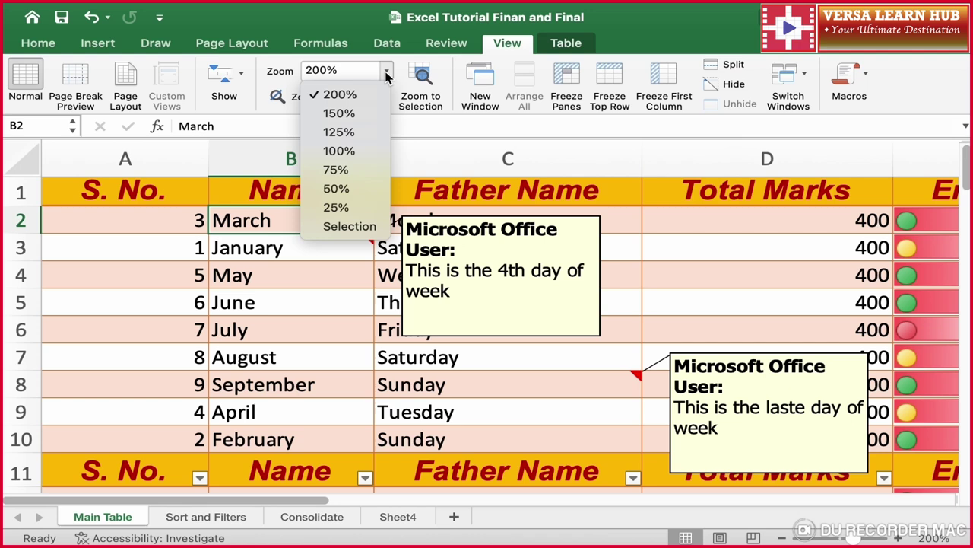
pyautogui.click(353, 114)
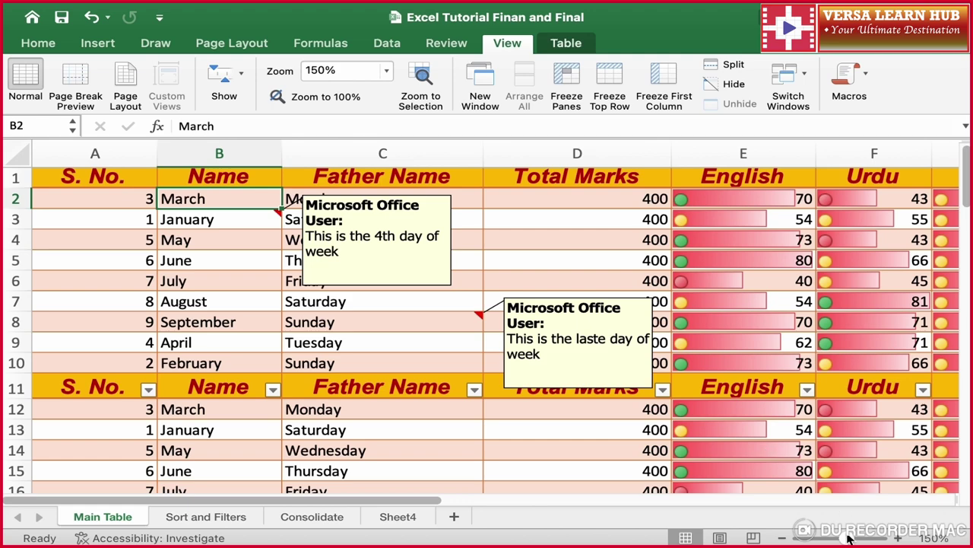
pyautogui.moveTo(848, 537); pyautogui.dragTo(848, 539)
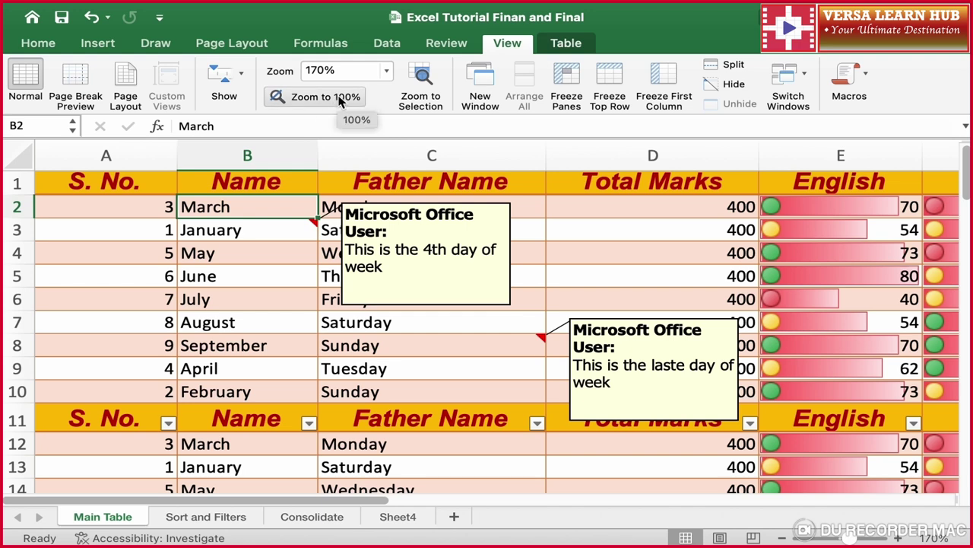
pyautogui.click(340, 97)
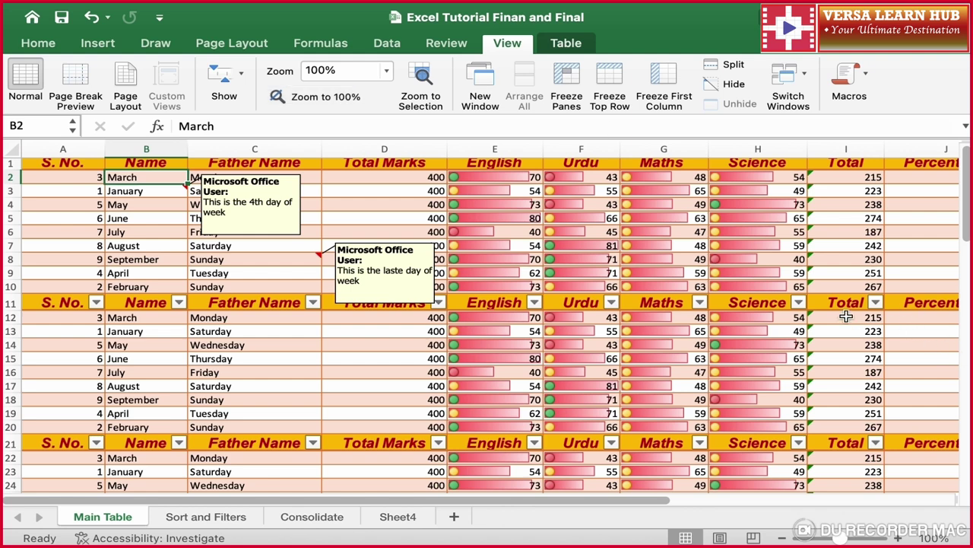
pyautogui.moveTo(69, 169); pyautogui.dragTo(362, 287)
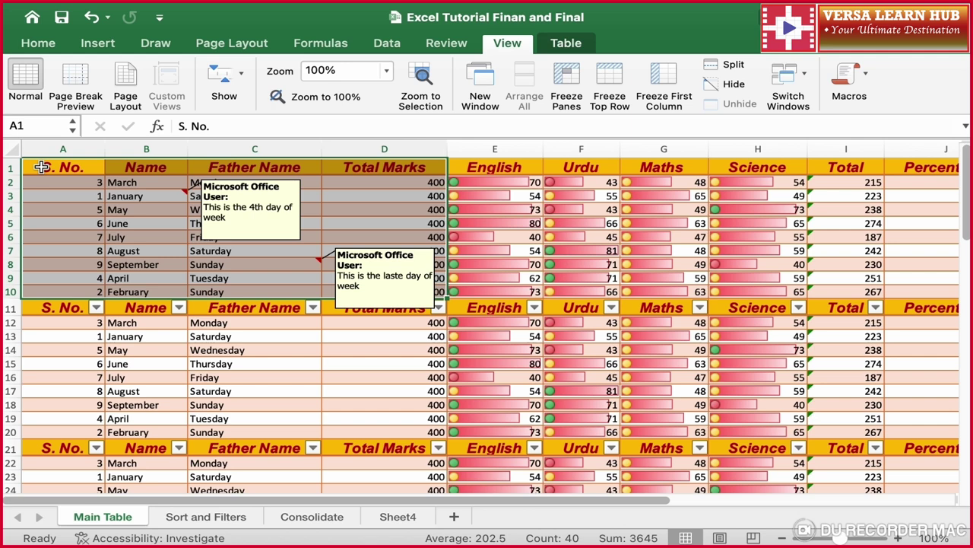
# - Zoom to the A1:D10 selection at 214%, then slide the zoom back to 174%
pyautogui.click(420, 84)
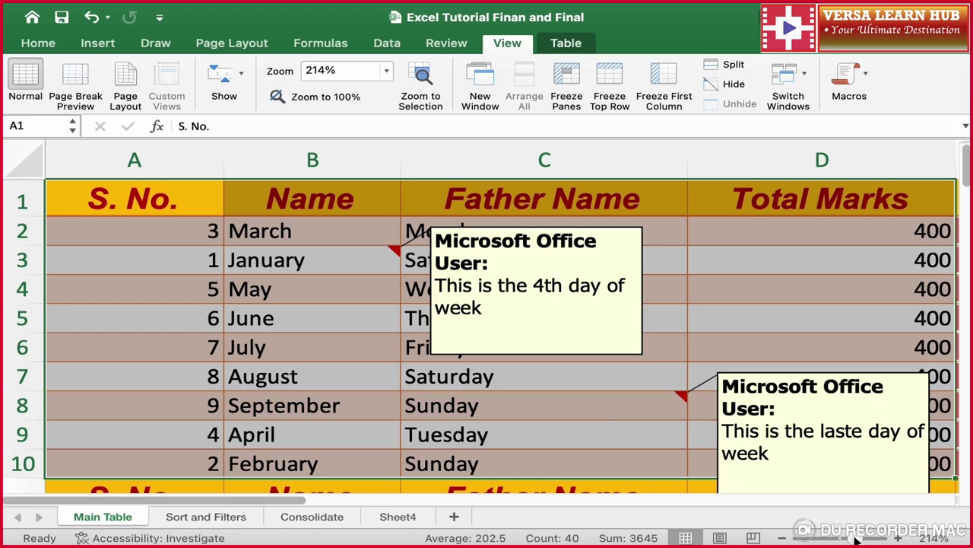
pyautogui.moveTo(856, 538); pyautogui.dragTo(852, 538)
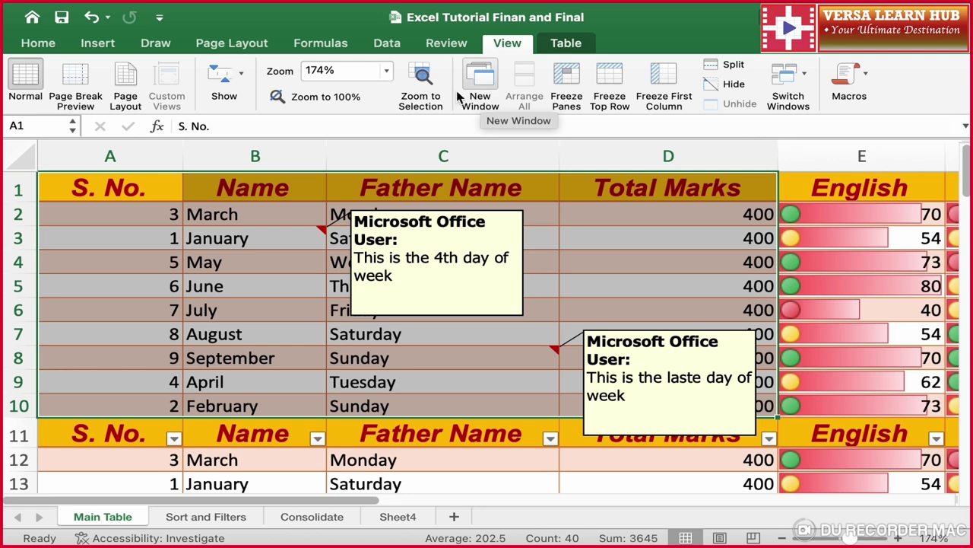
pyautogui.moveTo(55, 6)
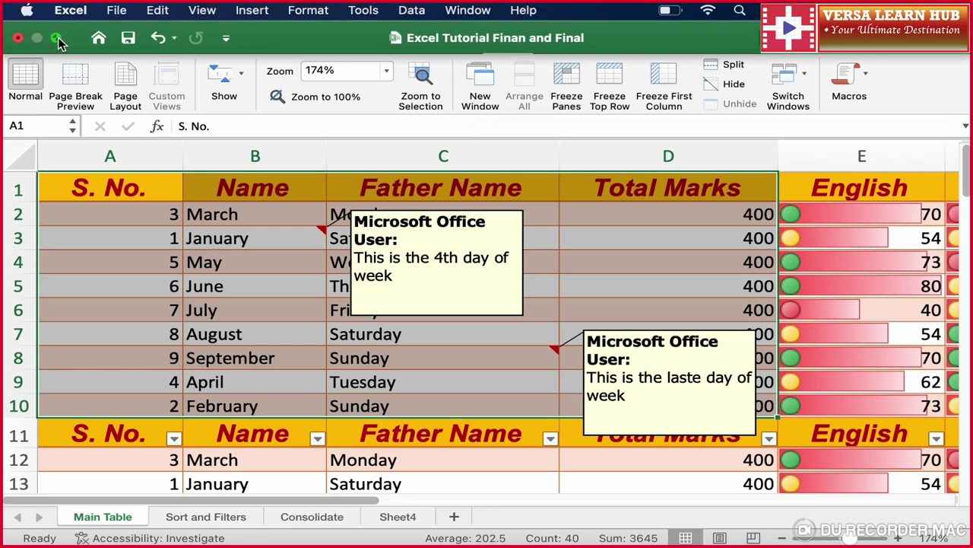
pyautogui.click(56, 37)
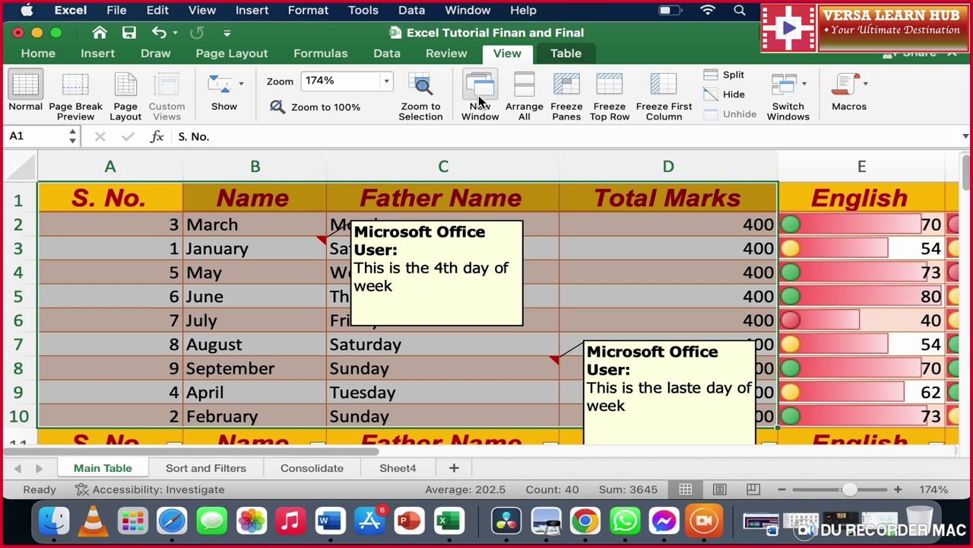
pyautogui.click(479, 101)
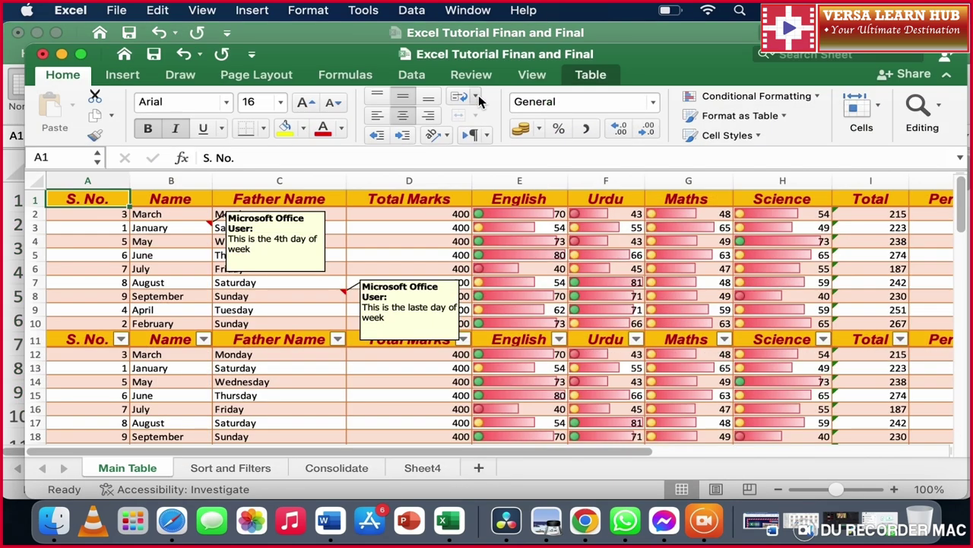
pyautogui.click(331, 34)
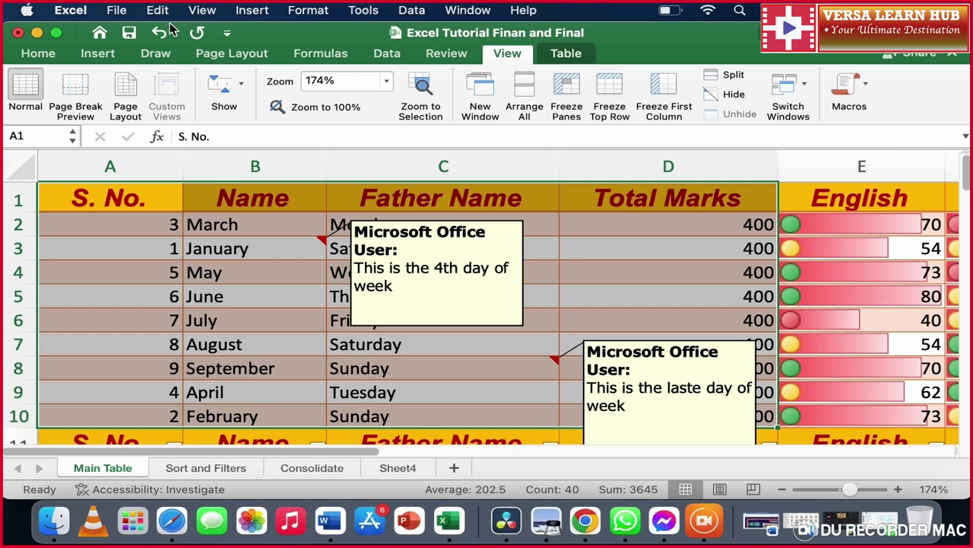
pyautogui.moveTo(171, 27); pyautogui.dragTo(132, 27)
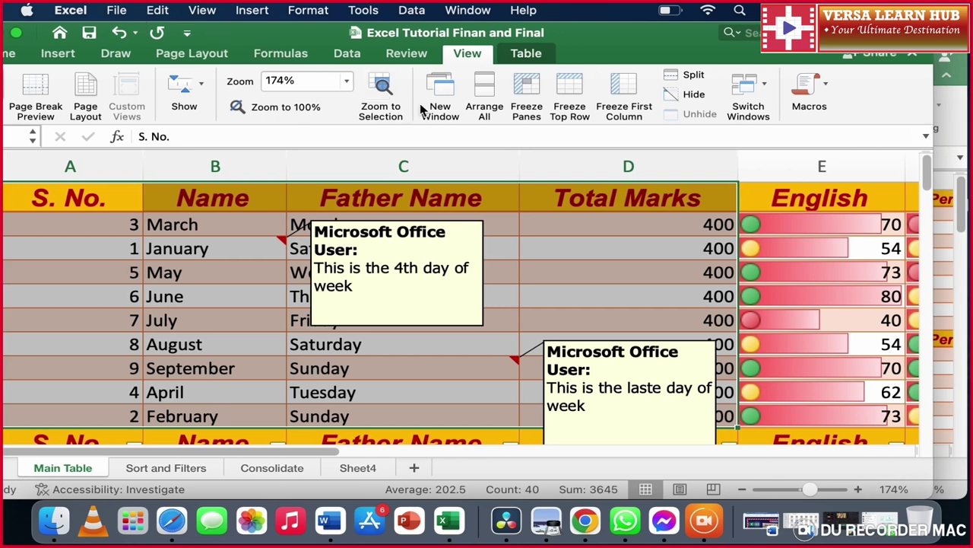
pyautogui.click(486, 106)
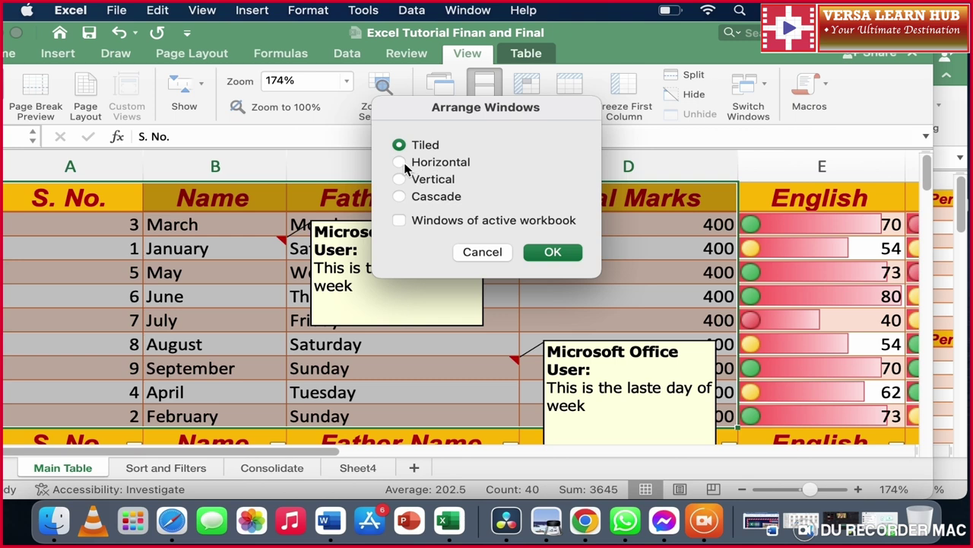
pyautogui.click(401, 162)
pyautogui.click(577, 256)
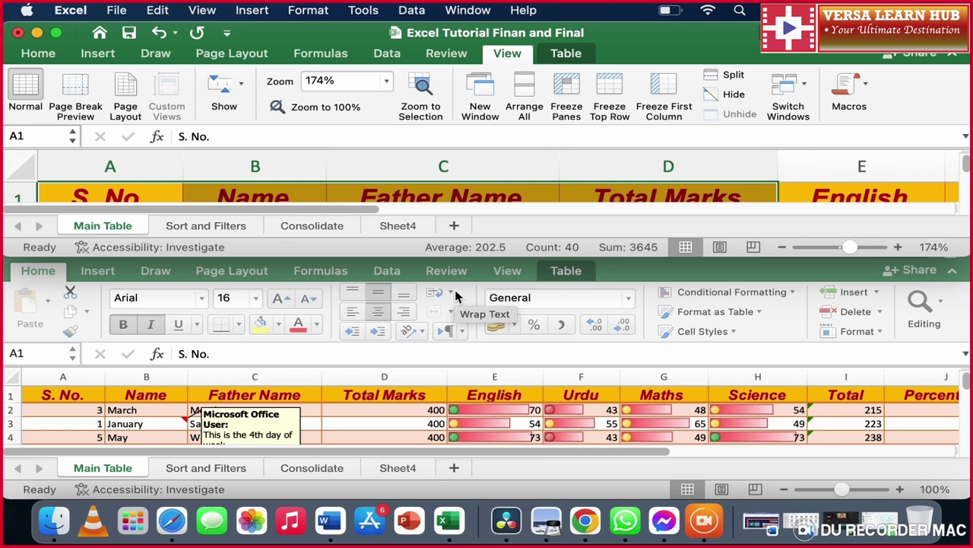
pyautogui.click(525, 105)
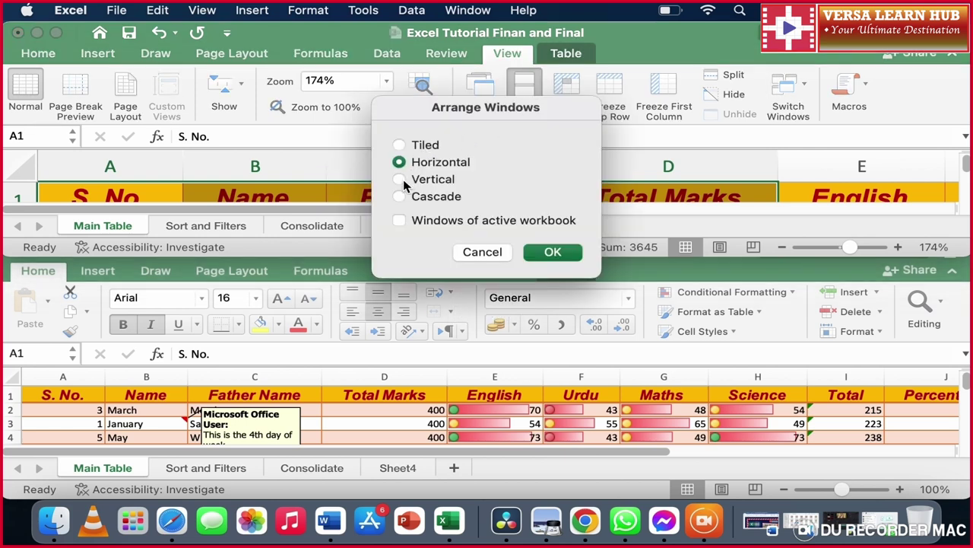
pyautogui.click(404, 180)
pyautogui.click(559, 260)
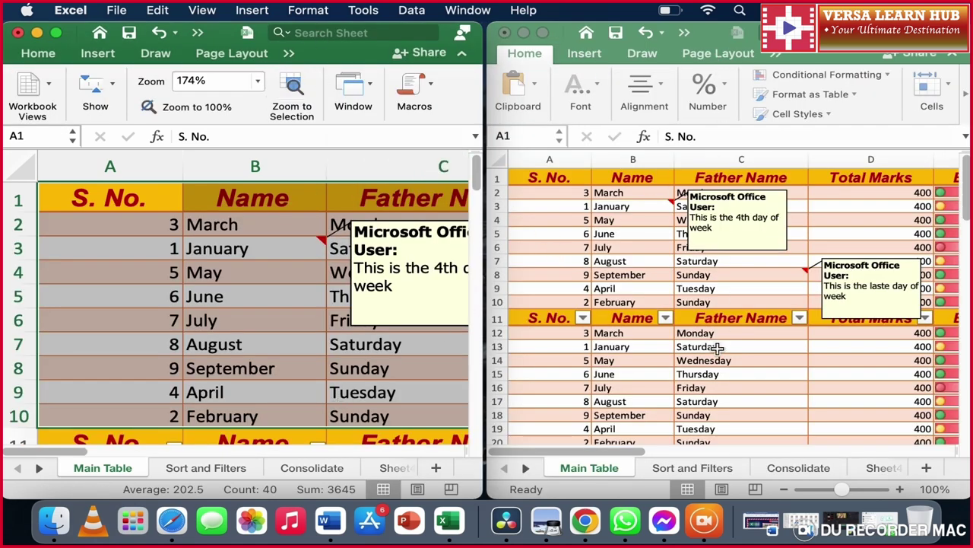
pyautogui.click(504, 33)
pyautogui.click(56, 32)
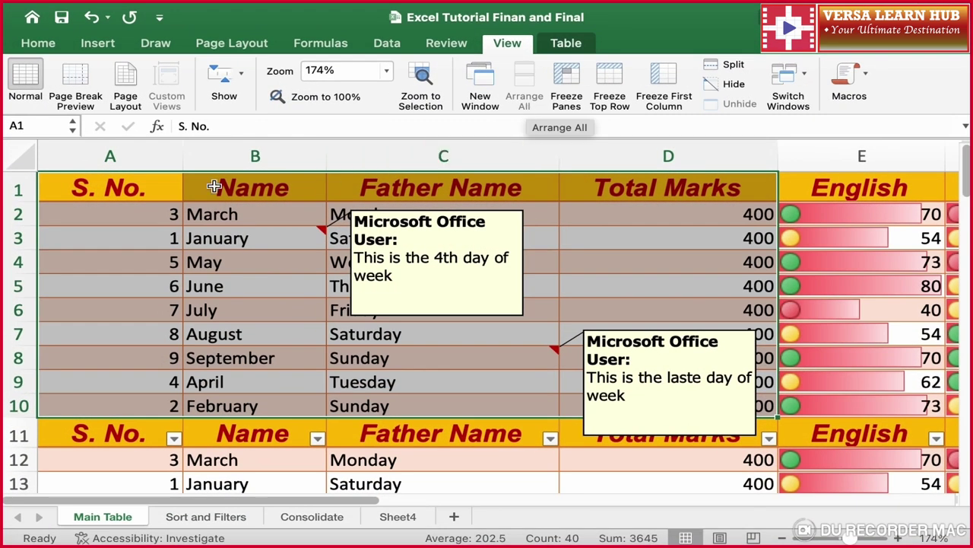
# - Freeze the top header row and scroll down to test it
pyautogui.click(152, 190)
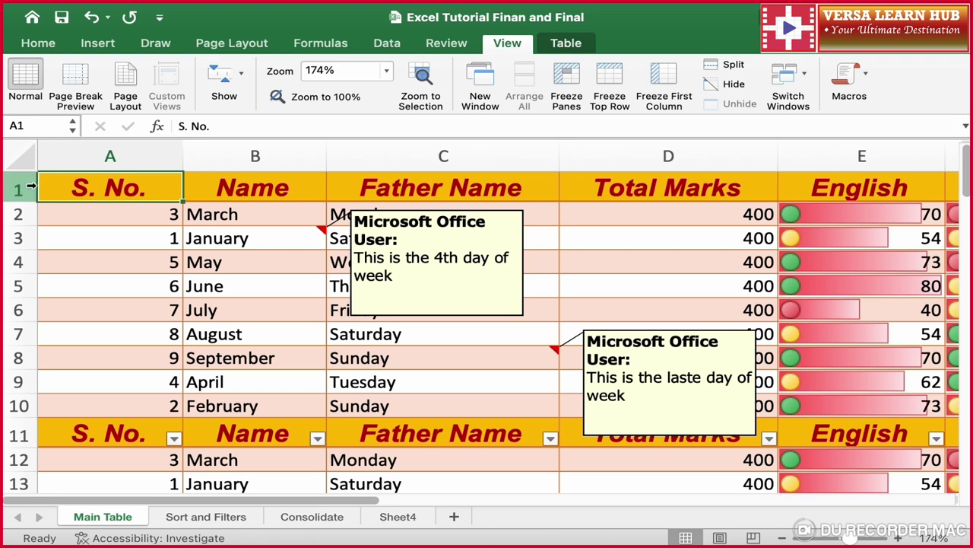
pyautogui.click(614, 81)
pyautogui.scroll(-1, 457, 399)
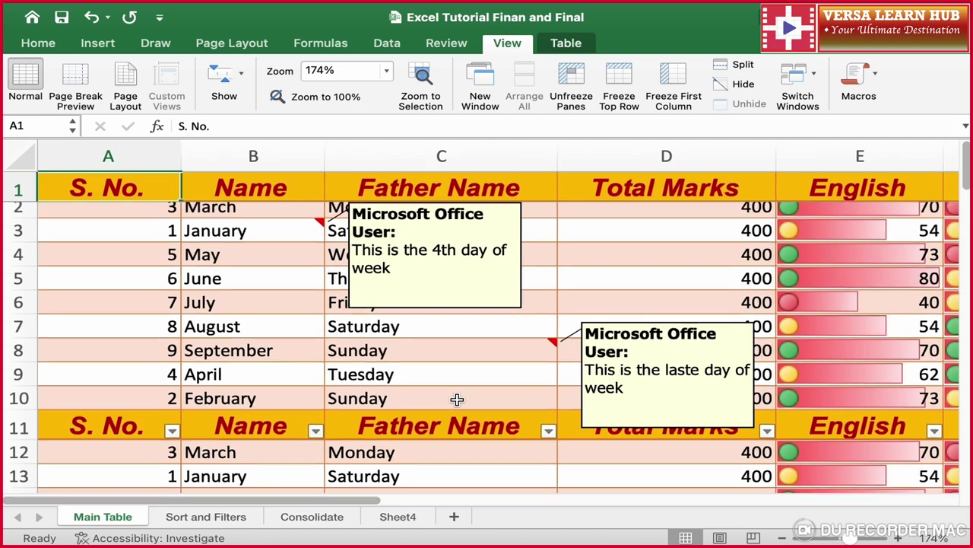
pyautogui.scroll(-4, 456, 399)
pyautogui.scroll(-5, 456, 399)
pyautogui.scroll(-1, 456, 398)
pyautogui.scroll(-7, 456, 398)
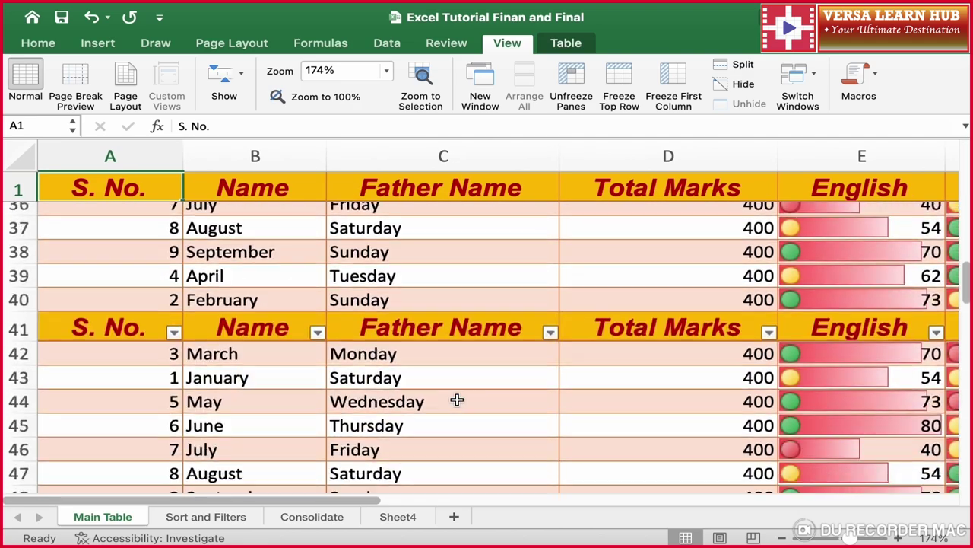
pyautogui.scroll(5, 457, 399)
pyautogui.scroll(8, 457, 398)
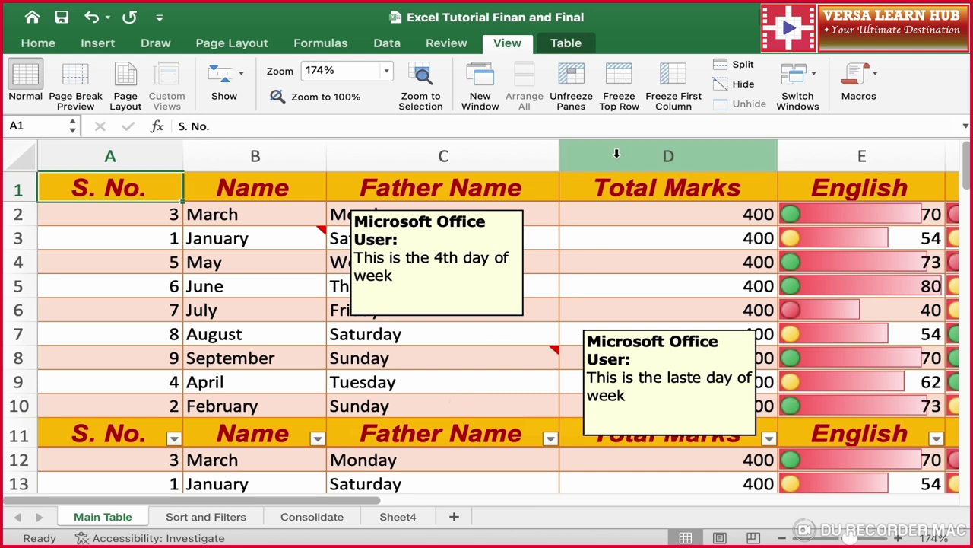
# - Unfreeze the panes and scroll to confirm the header row no longer stays fixed
pyautogui.click(582, 86)
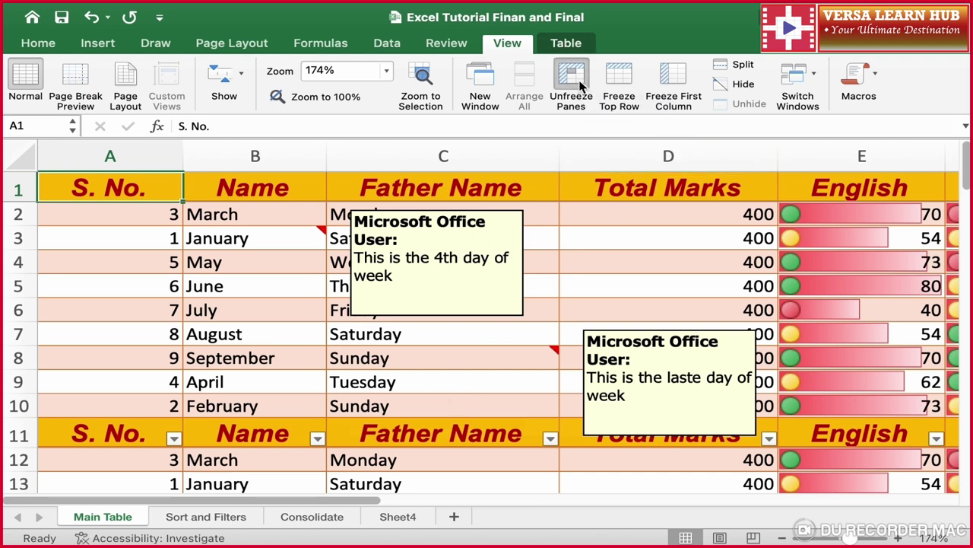
pyautogui.scroll(-3, 463, 378)
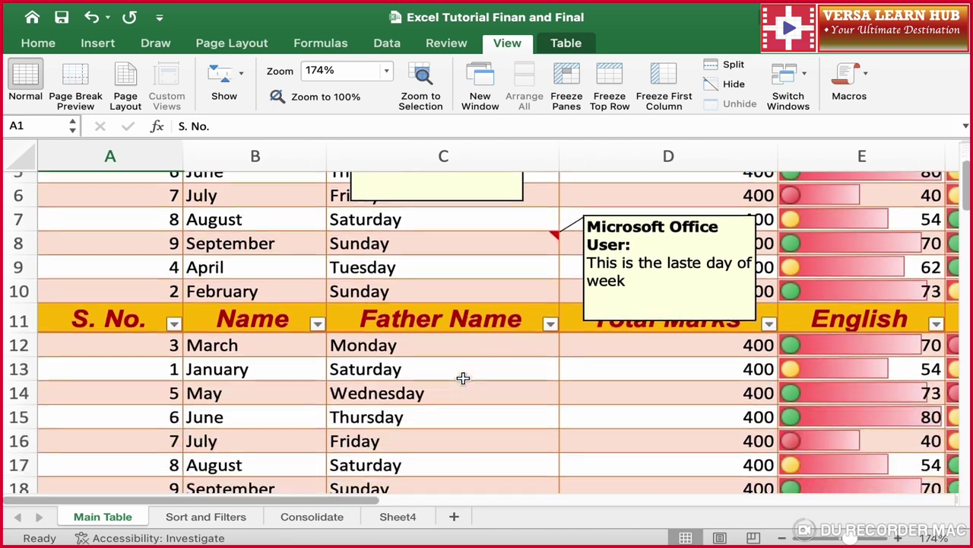
pyautogui.scroll(-3, 463, 377)
pyautogui.scroll(-1, 463, 378)
pyautogui.scroll(-2, 464, 378)
pyautogui.scroll(10, 464, 378)
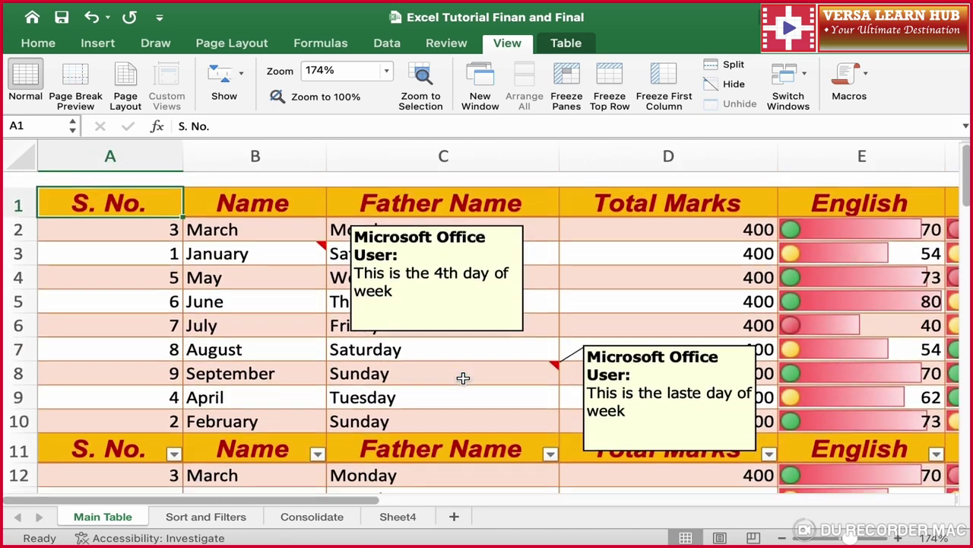
pyautogui.scroll(1, 463, 378)
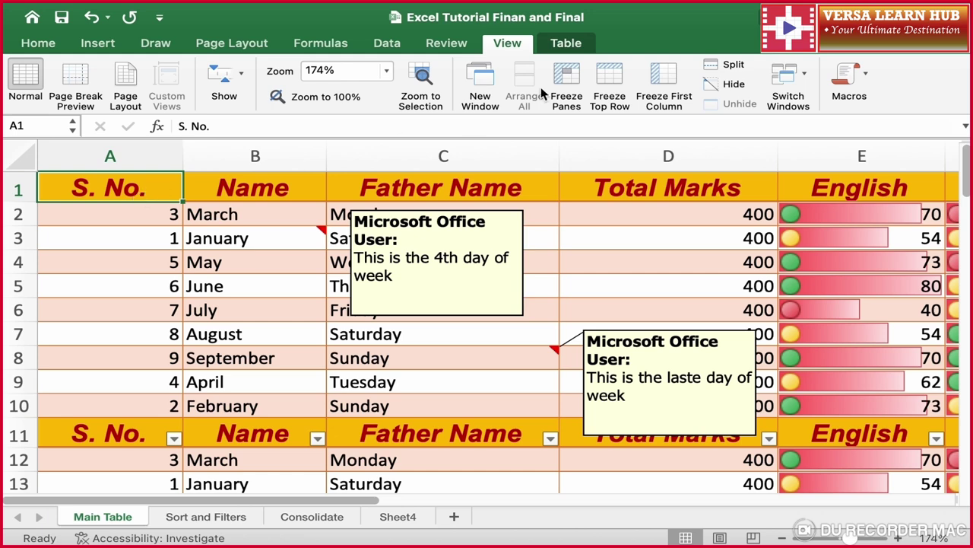
# - Freeze the first column and scroll right with column A held in place
pyautogui.click(657, 89)
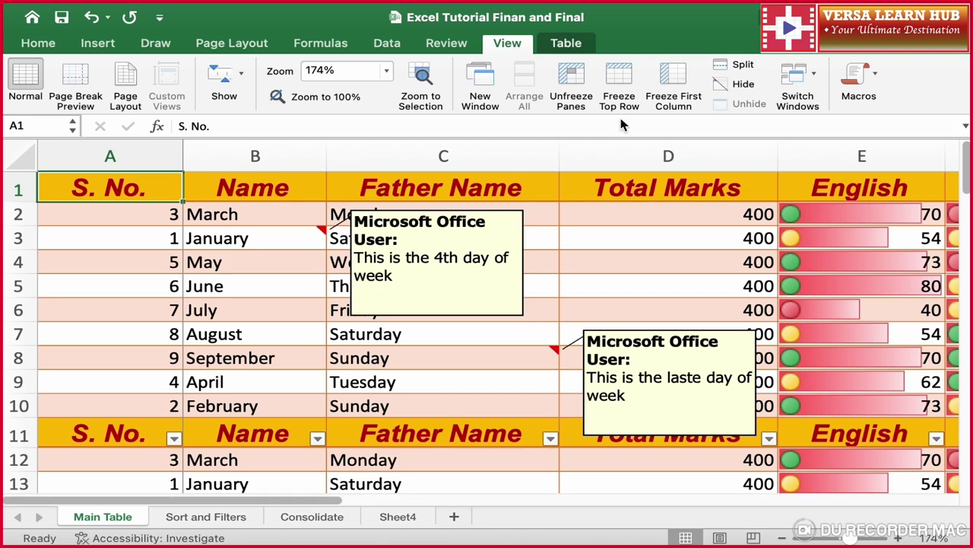
pyautogui.hscroll(3, 479, 313)
pyautogui.hscroll(3, 479, 314)
pyautogui.hscroll(2, 480, 313)
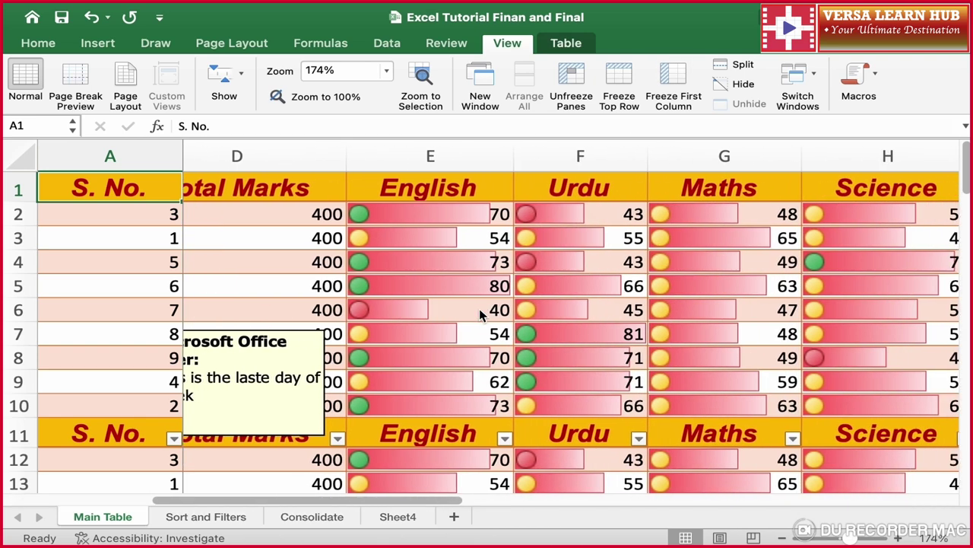
pyautogui.hscroll(2, 480, 314)
pyautogui.hscroll(2, 480, 313)
# - Release the frozen first column and freeze columns A through C instead
pyautogui.hscroll(-5, 480, 314)
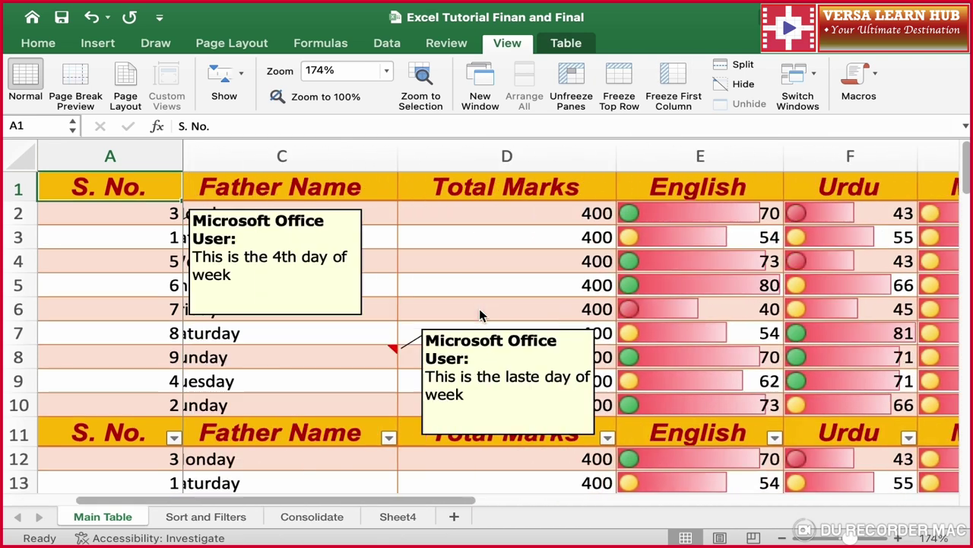
pyautogui.hscroll(-5, 480, 314)
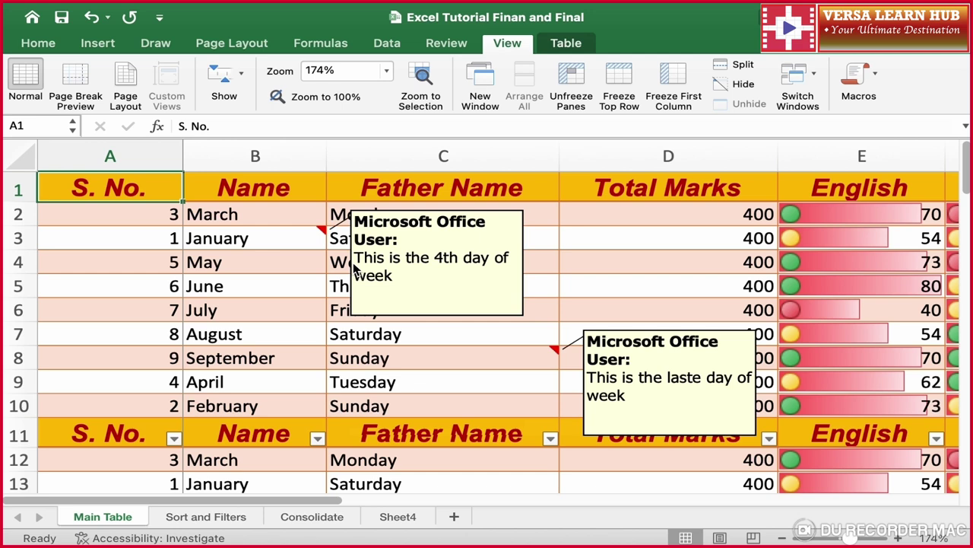
pyautogui.click(584, 90)
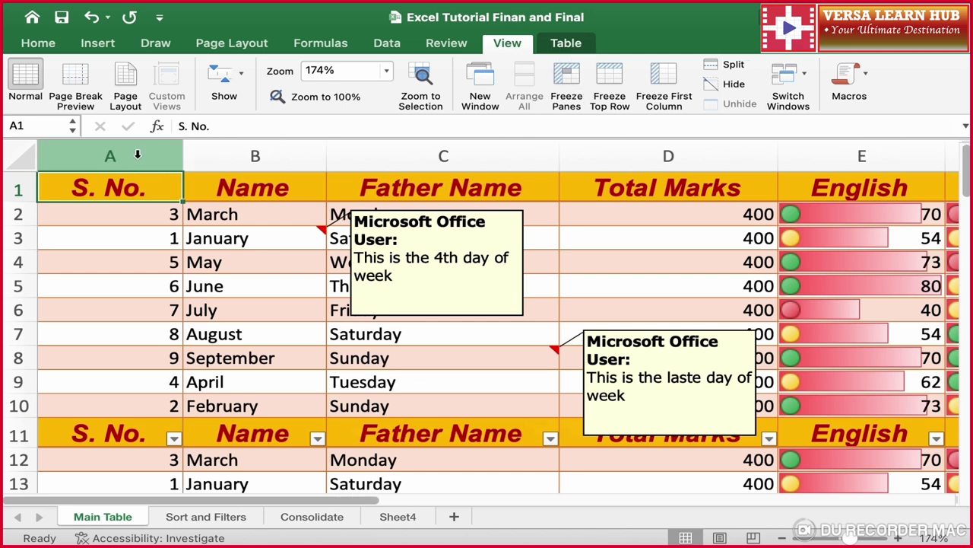
pyautogui.moveTo(137, 155); pyautogui.dragTo(384, 150)
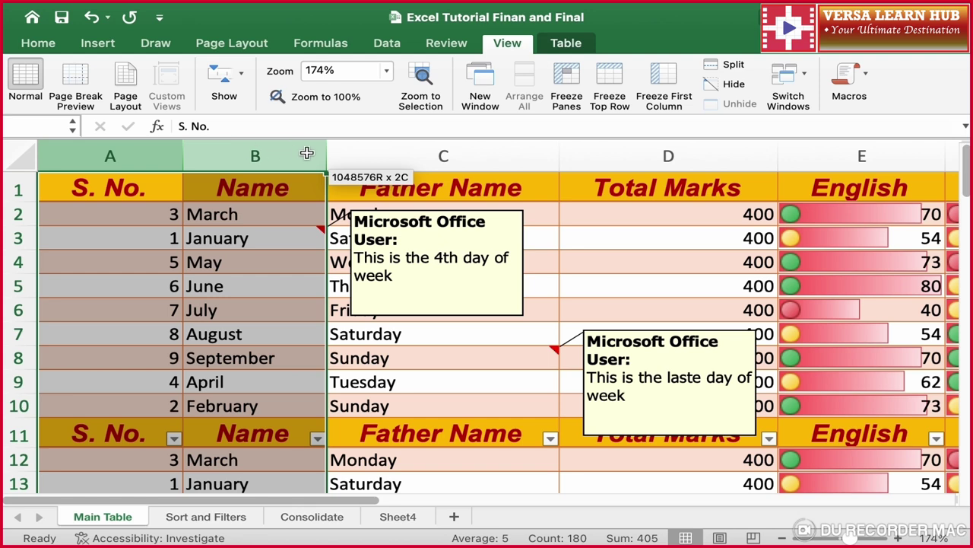
pyautogui.click(570, 83)
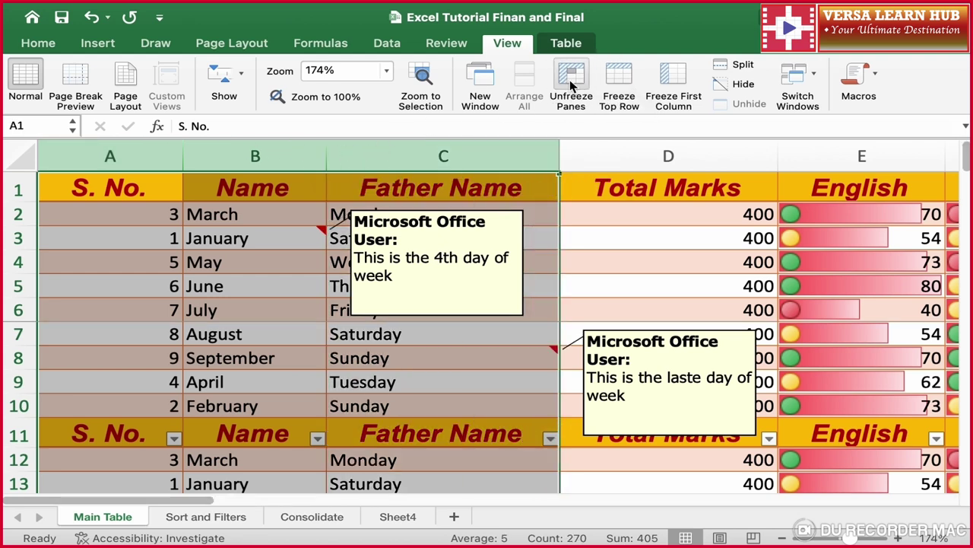
# - Test the frozen columns along row 5, then unfreeze panes with columns A–C selected
pyautogui.click(289, 220)
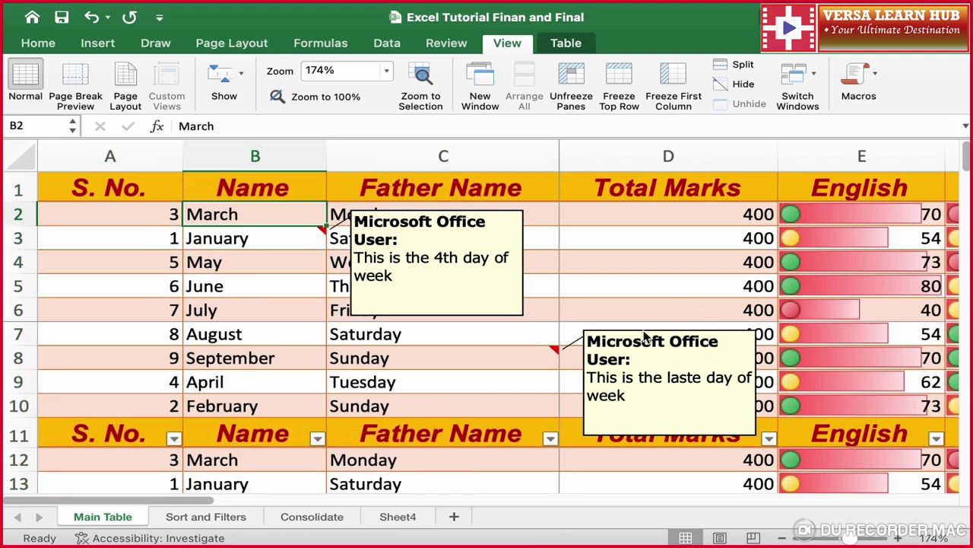
pyautogui.click(648, 286)
pyautogui.press('Right')
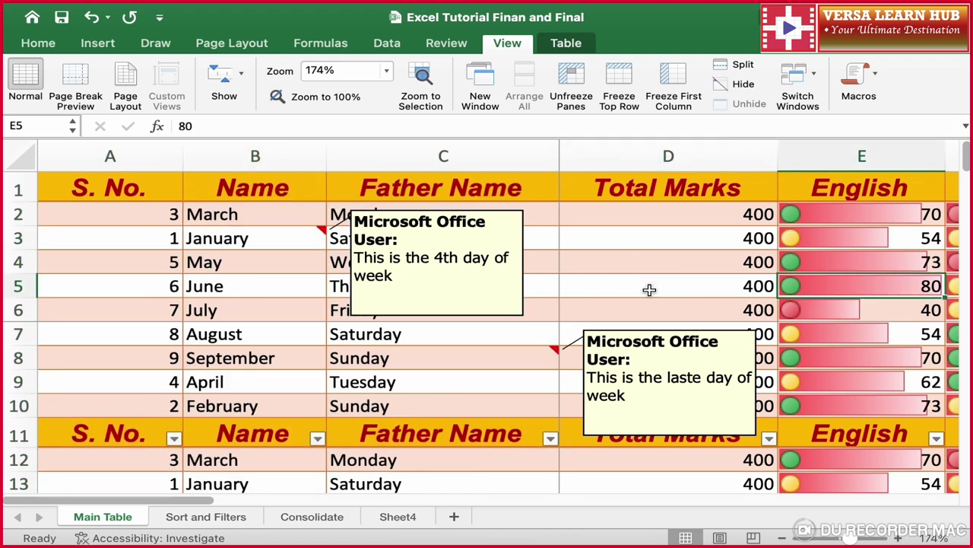
pyautogui.press('Right')
pyautogui.press('Right')
pyautogui.press('Right')
pyautogui.press('Right')
pyautogui.press('Right')
pyautogui.press('Right')
pyautogui.press('Right')
pyautogui.press('Right')
pyautogui.press('Right')
pyautogui.press('Right')
pyautogui.press('Right')
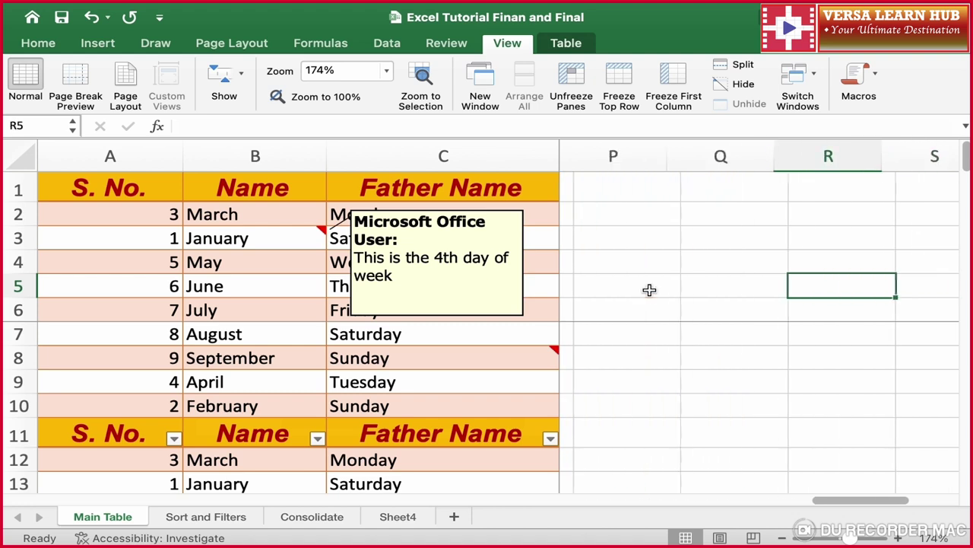
pyautogui.press('Left')
pyautogui.press('Left')
pyautogui.press('Left')
pyautogui.press('Left')
pyautogui.press('Left')
pyautogui.press('Left')
pyautogui.press('Left')
pyautogui.press('Left')
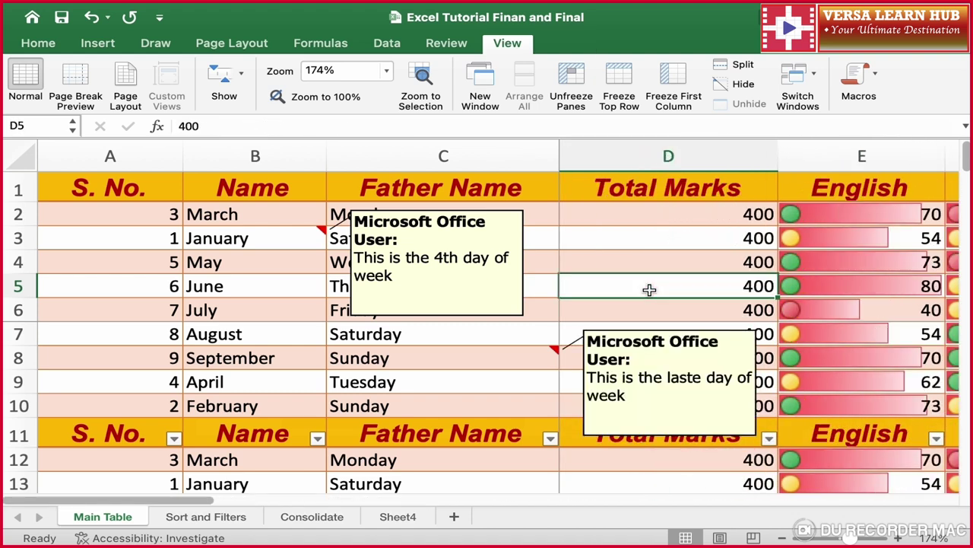
pyautogui.press('Home')
pyautogui.moveTo(122, 152); pyautogui.dragTo(424, 150)
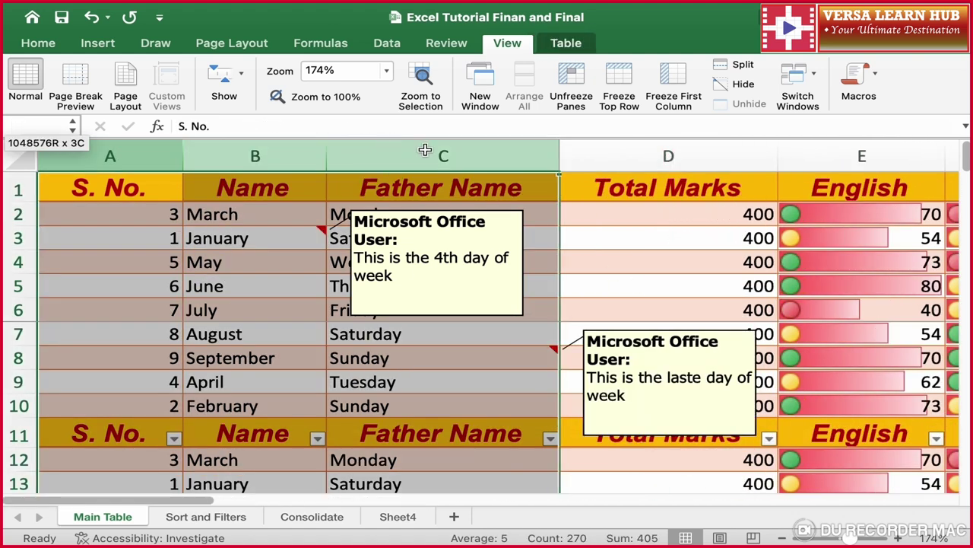
pyautogui.click(571, 85)
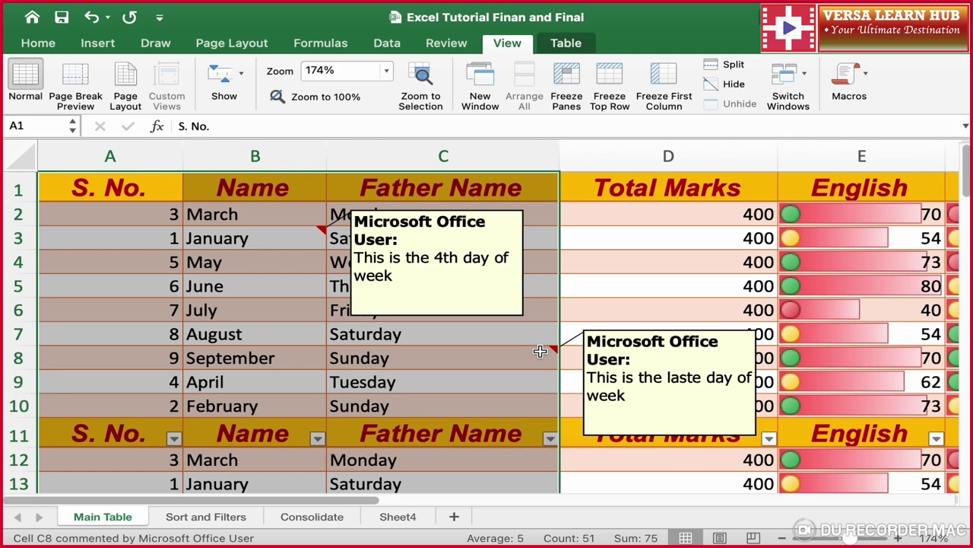
# - Split the Main Table sheet into four panes at cell D20
pyautogui.click(532, 434)
pyautogui.scroll(-4, 533, 435)
pyautogui.scroll(-5, 532, 435)
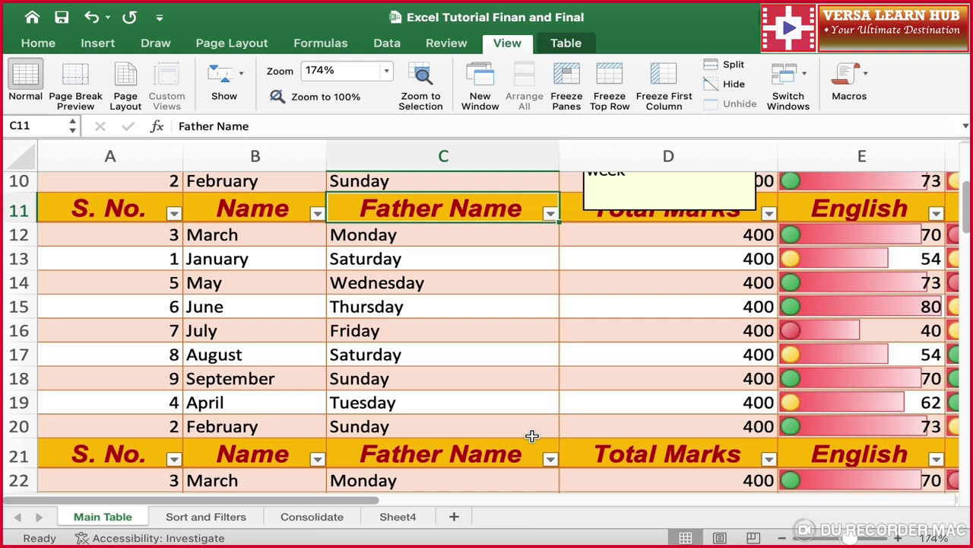
pyautogui.scroll(-2, 532, 435)
pyautogui.click(617, 395)
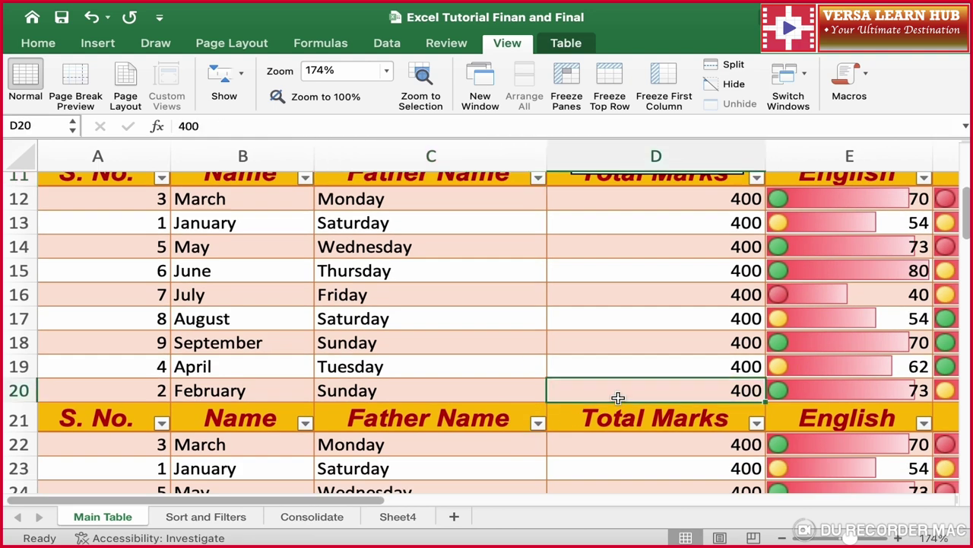
pyautogui.click(734, 67)
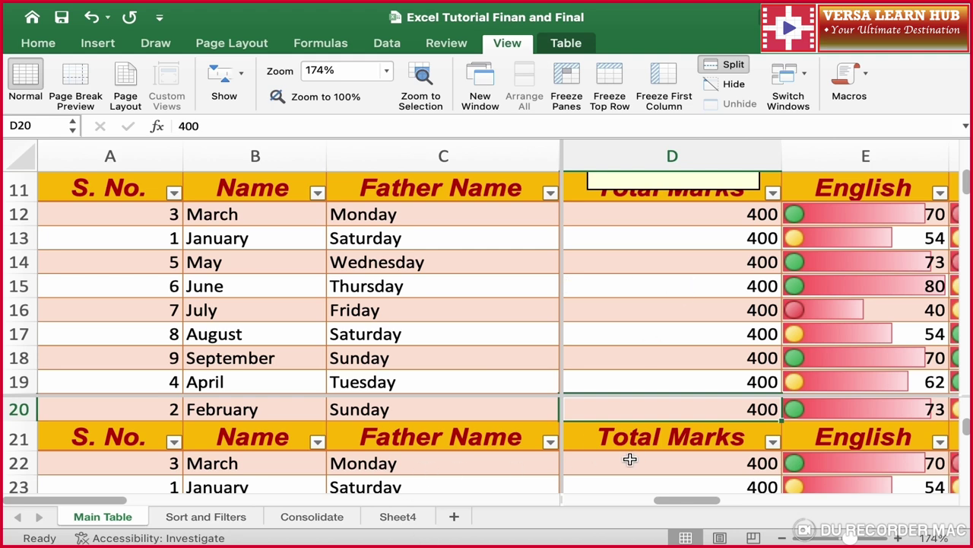
# - Scroll the upper pane up, down and sideways to test independent scrolling
pyautogui.click(377, 342)
pyautogui.scroll(2, 377, 344)
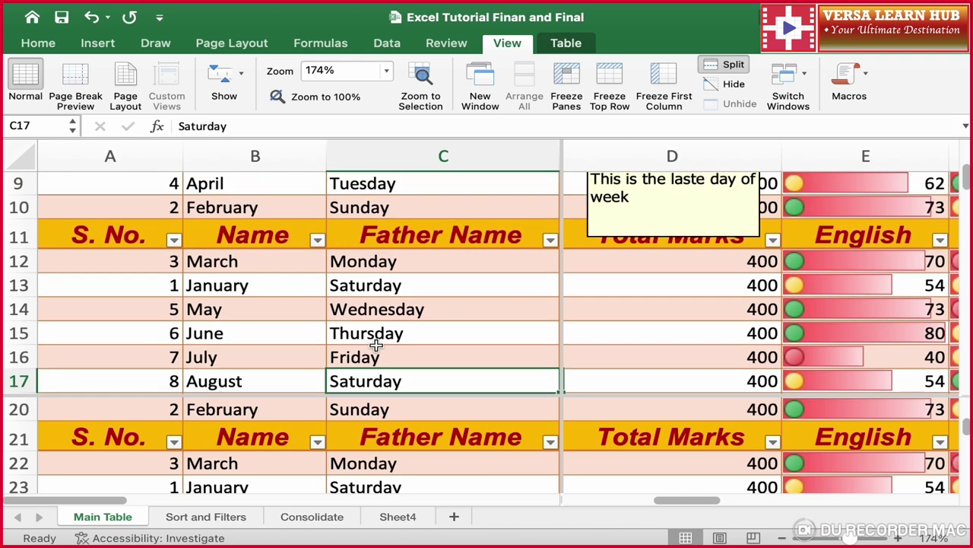
pyautogui.scroll(3, 377, 344)
pyautogui.scroll(2, 376, 343)
pyautogui.scroll(-2, 377, 343)
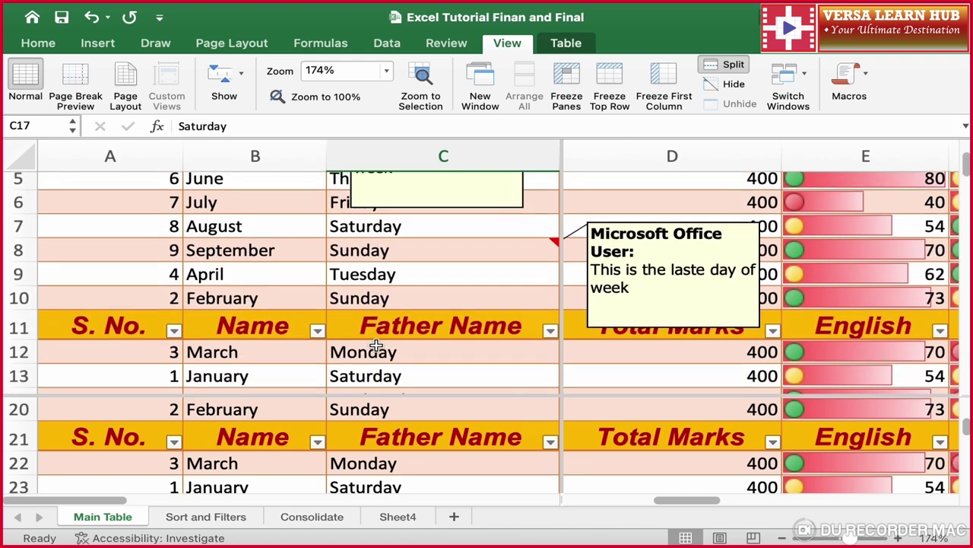
pyautogui.scroll(-1, 376, 344)
pyautogui.scroll(-3, 376, 344)
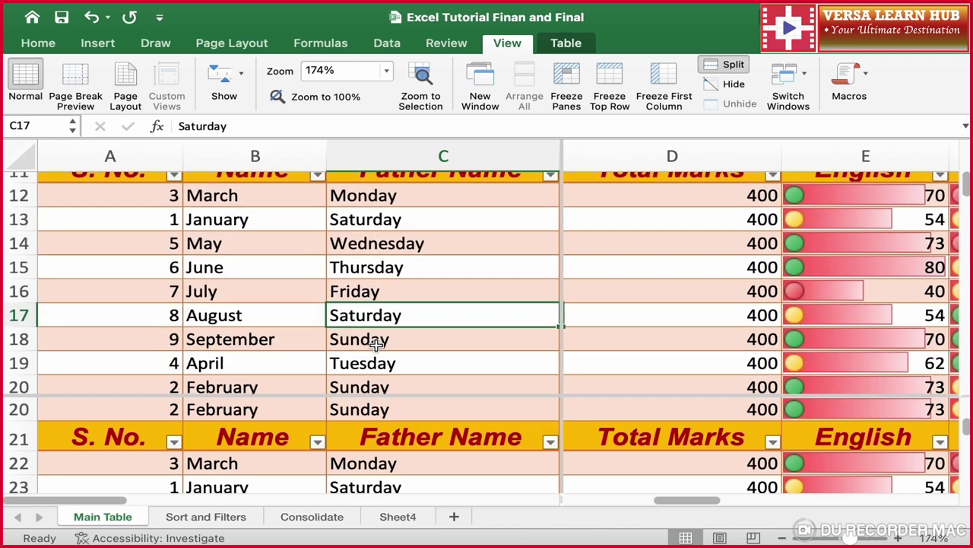
pyautogui.scroll(1, 376, 344)
pyautogui.hscroll(2, 377, 343)
pyautogui.scroll(2, 376, 344)
pyautogui.hscroll(2, 377, 344)
pyautogui.hscroll(-1, 376, 345)
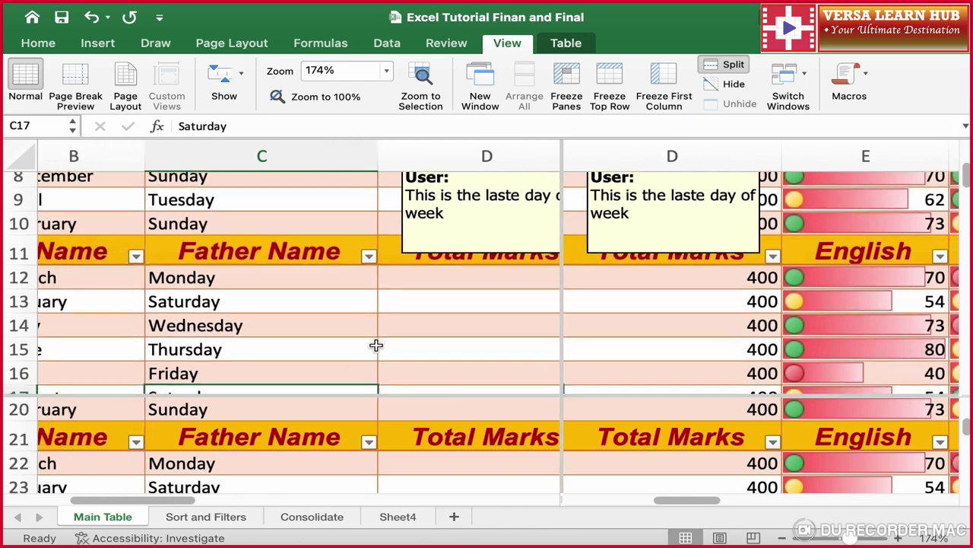
pyautogui.hscroll(-2, 376, 345)
pyautogui.scroll(1, 376, 345)
pyautogui.hscroll(2, 377, 345)
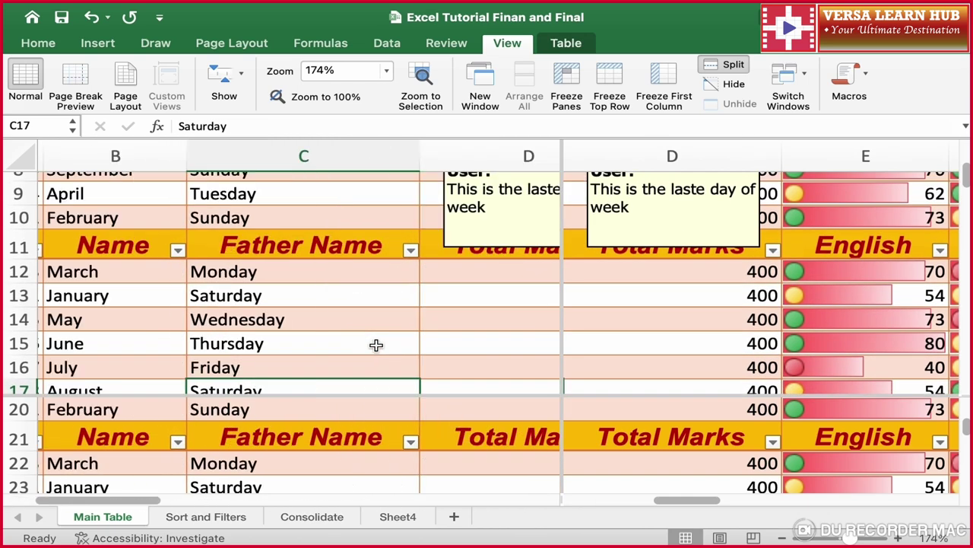
# - Arrow across row 16 from C16 and back up to check movement between panes
pyautogui.click(446, 365)
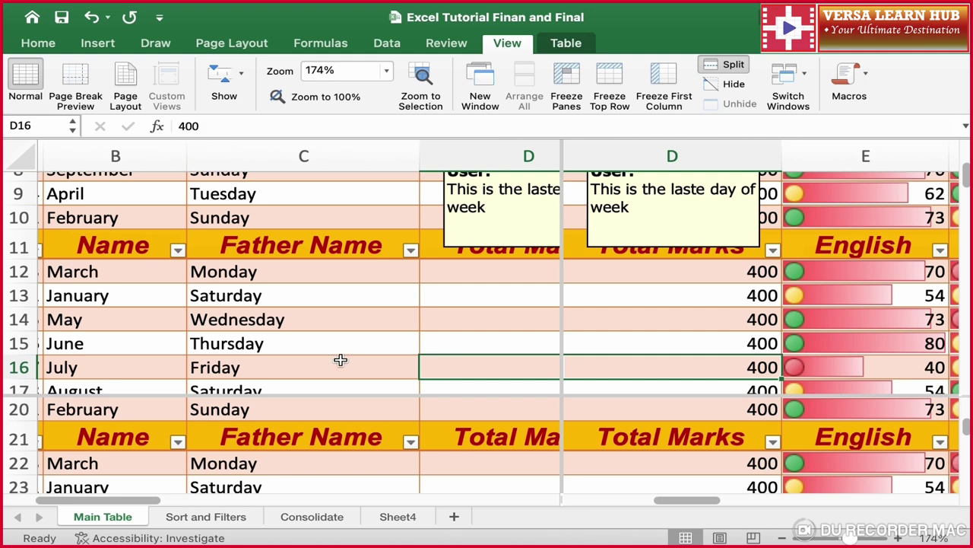
pyautogui.click(277, 363)
pyautogui.press('Right')
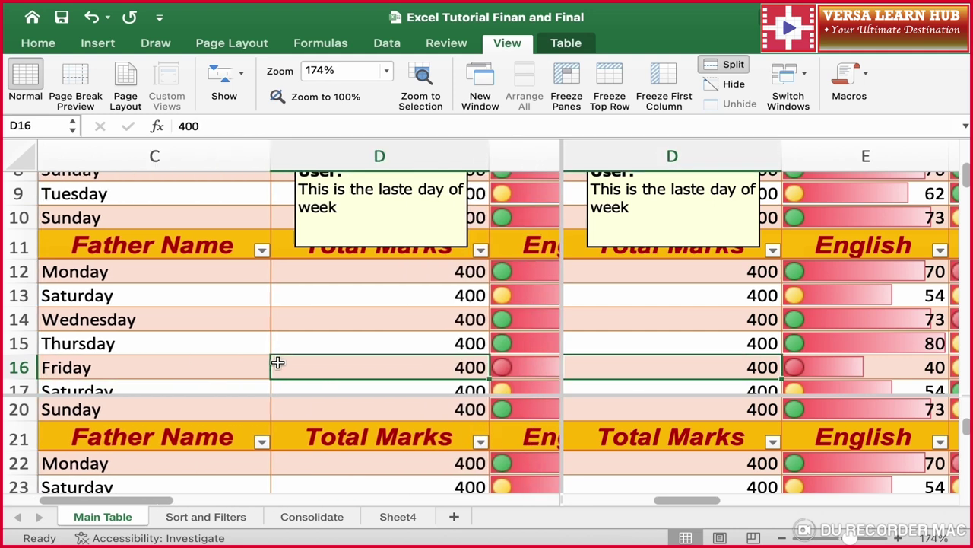
pyautogui.press('Right')
pyautogui.press('Right')
pyautogui.press('Right')
pyautogui.press('Right')
pyautogui.press('Right')
pyautogui.press('Right')
pyautogui.press('Right')
pyautogui.press('Right')
pyautogui.press('Right')
pyautogui.press('Right')
pyautogui.press('Right')
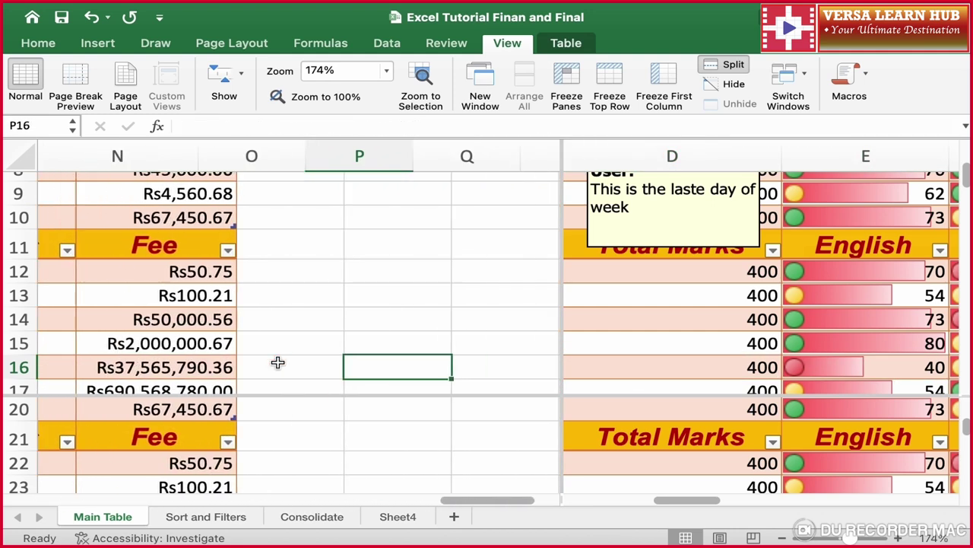
pyautogui.press('Right')
pyautogui.press('Right')
pyautogui.press('Right')
pyautogui.press('Right')
pyautogui.press('Left')
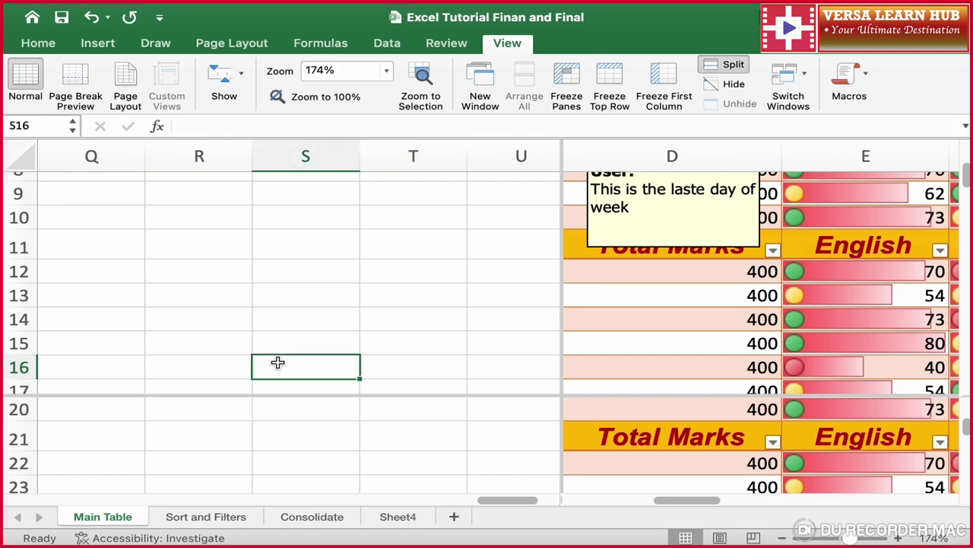
pyautogui.press('Left')
pyautogui.press('Left')
pyautogui.press('Left')
pyautogui.press('Left')
pyautogui.press('Left')
pyautogui.press('Left')
pyautogui.press('Left')
pyautogui.press('Left')
pyautogui.press('Left')
pyautogui.press('Left')
pyautogui.press('Left')
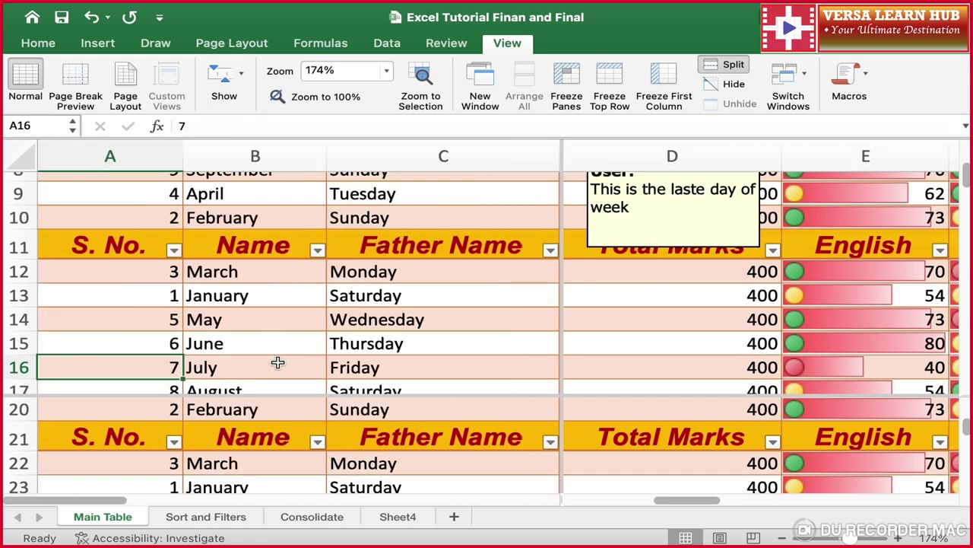
pyautogui.press('Up')
pyautogui.press('Up')
pyautogui.press('Up')
pyautogui.press('Up')
pyautogui.press('Up')
pyautogui.press('Up')
pyautogui.press('Up')
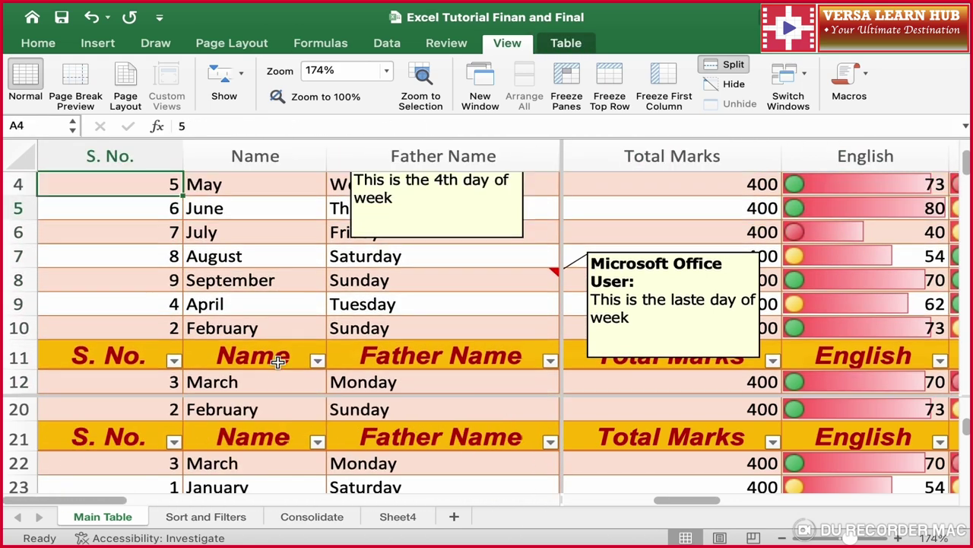
pyautogui.press('Up')
pyautogui.press('Up')
pyautogui.press('Up')
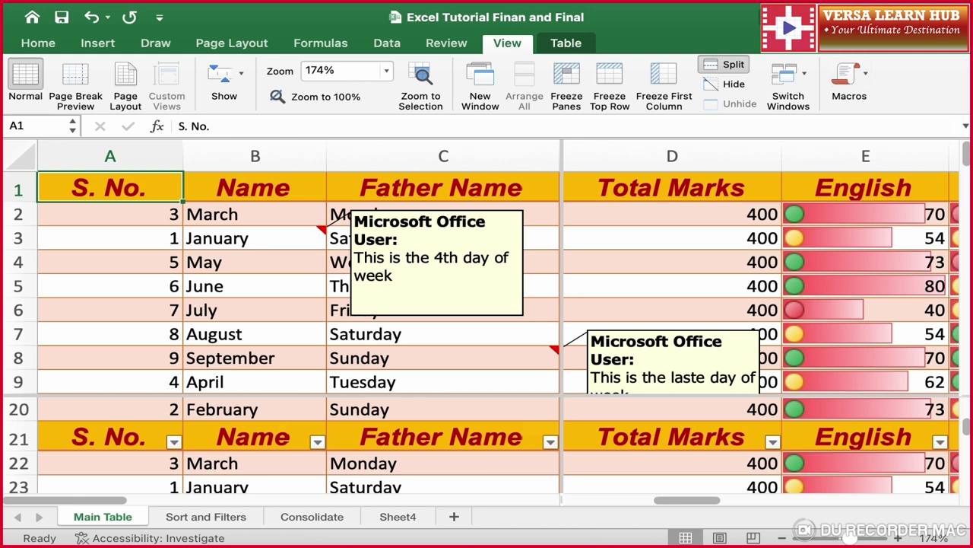
# - Remove the four-pane split from the Main Table sheet
pyautogui.click(742, 71)
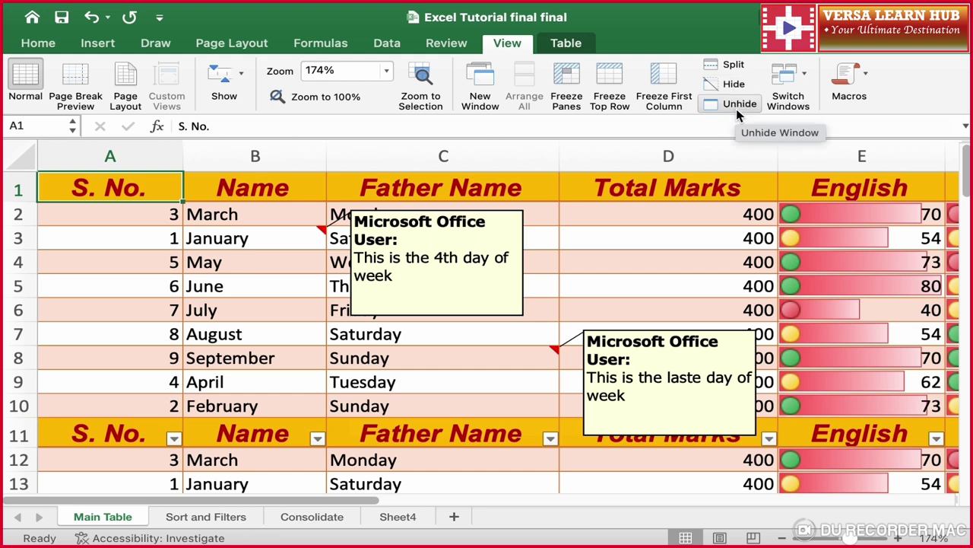
# - Unhide Excel Tutorial Finan and Final, then Excel Tutorial final.xlsx
pyautogui.click(736, 107)
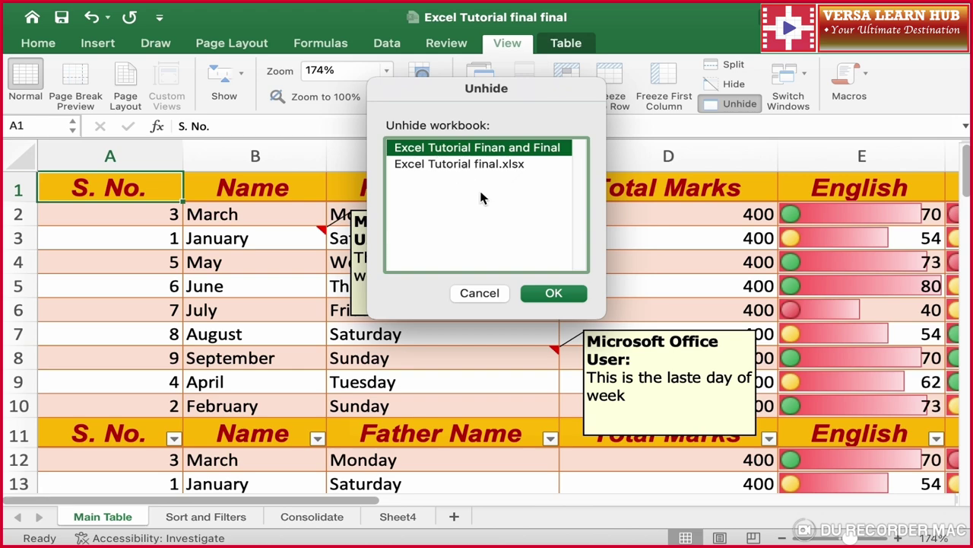
pyautogui.click(555, 297)
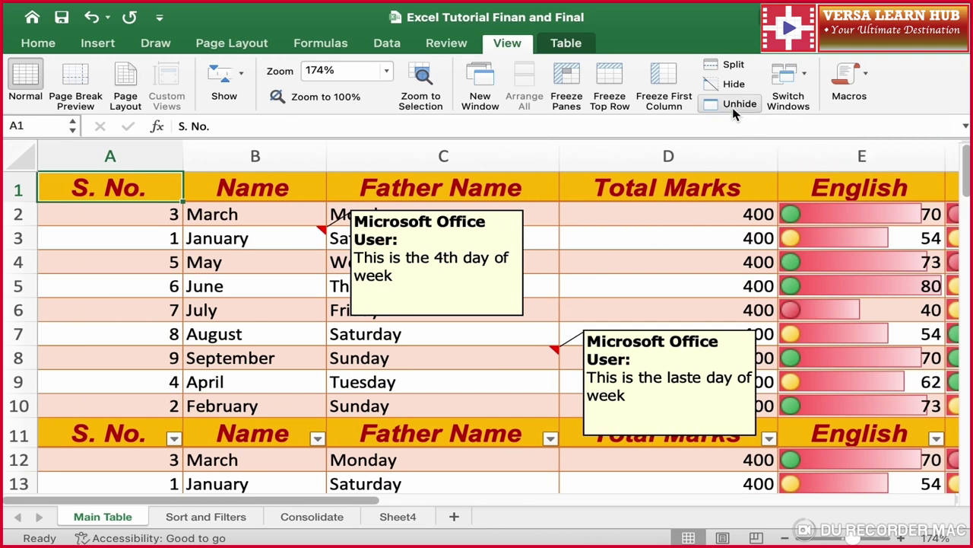
pyautogui.click(734, 107)
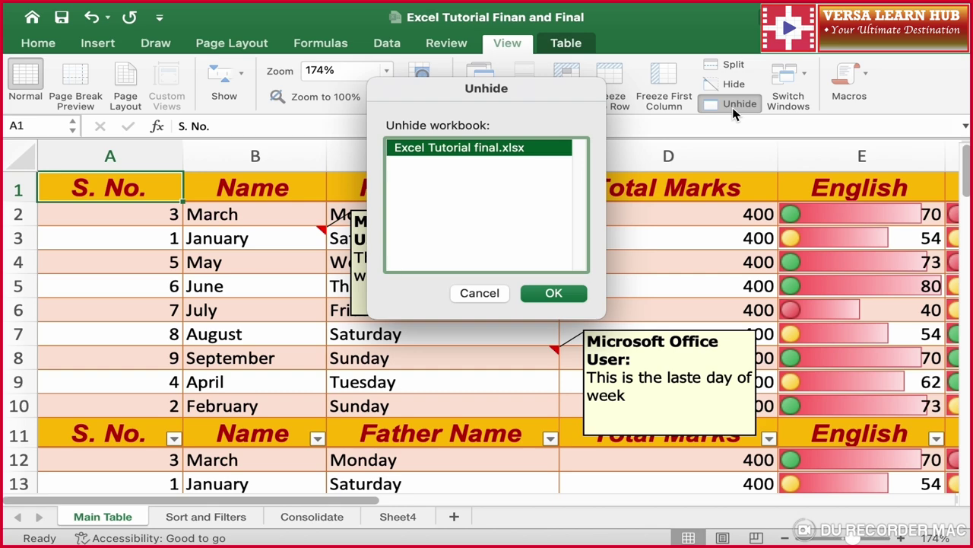
pyautogui.click(553, 297)
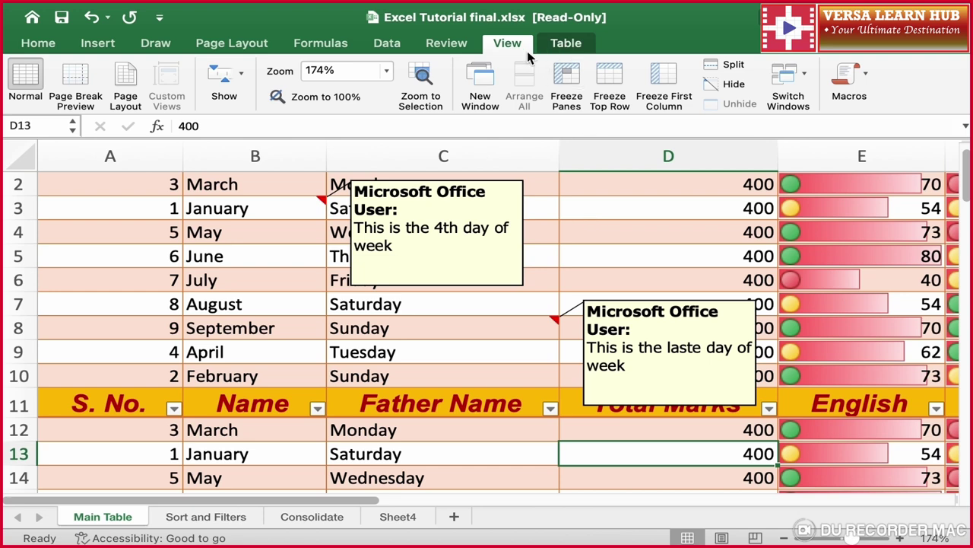
# - Bring Excel Tutorial final final to the front and show the Formulas tab
pyautogui.click(800, 89)
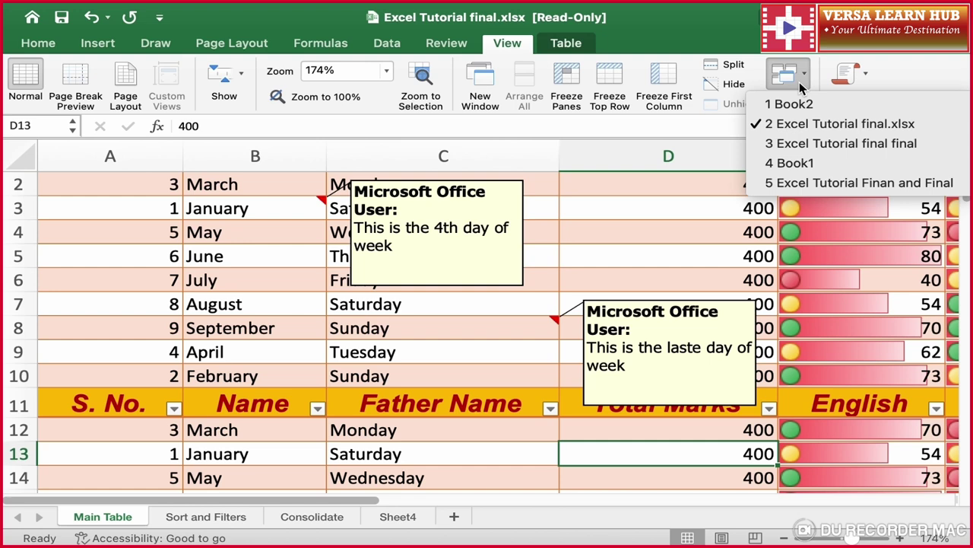
pyautogui.click(809, 144)
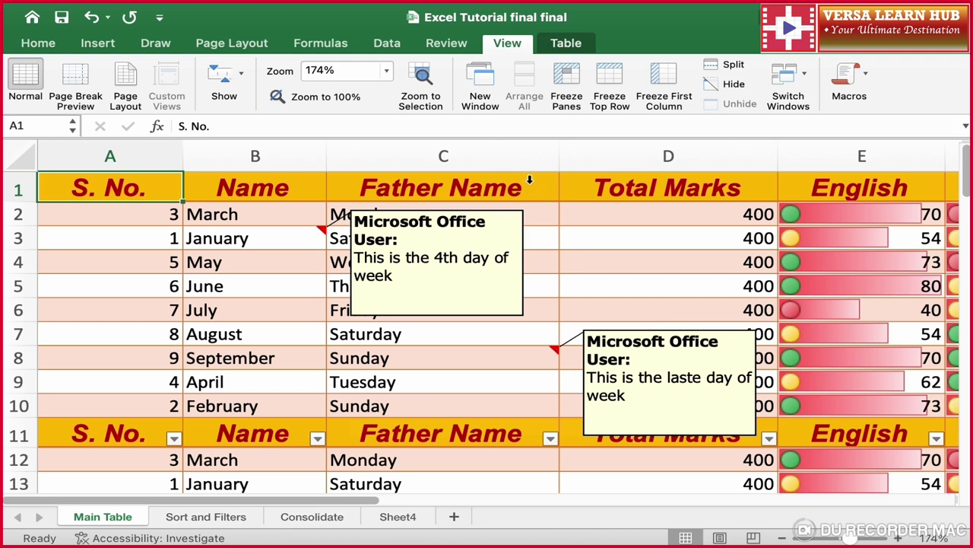
pyautogui.click(337, 50)
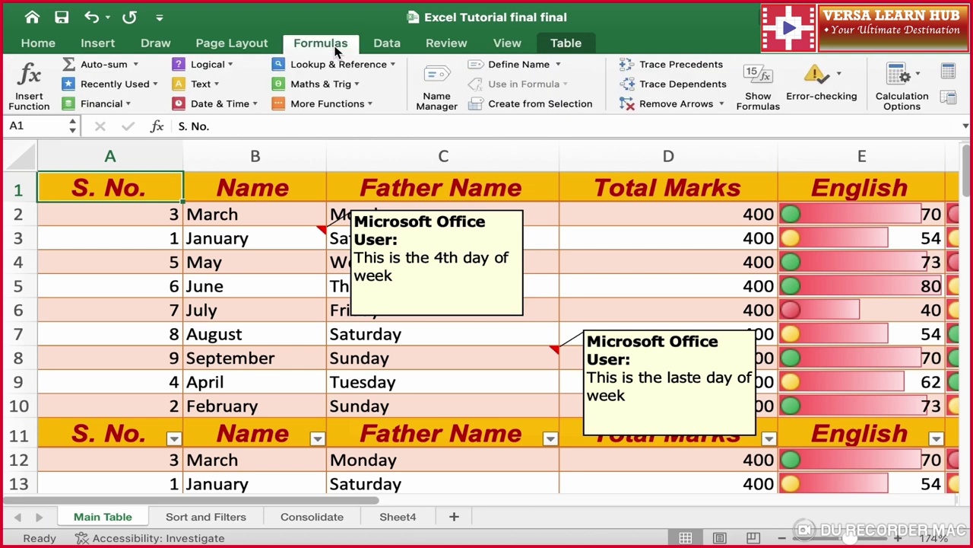